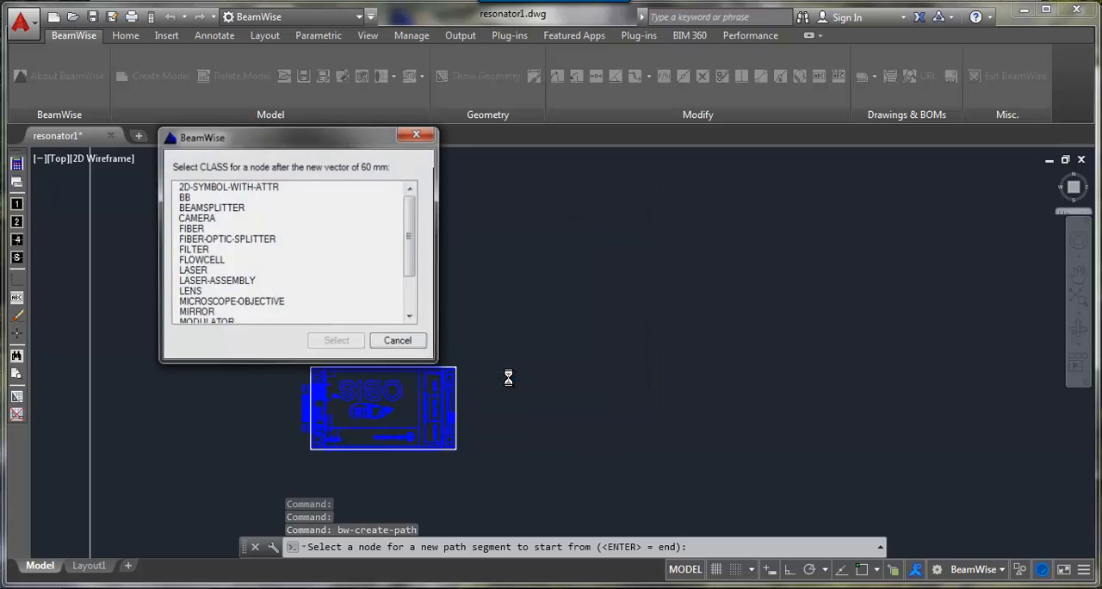
Step: Add the Thorlabs BSW10 plate beamsplitter at the end of the 60 mm path segment from the laser, without supports
{"action": "double_click", "coordinate": [237, 209]}
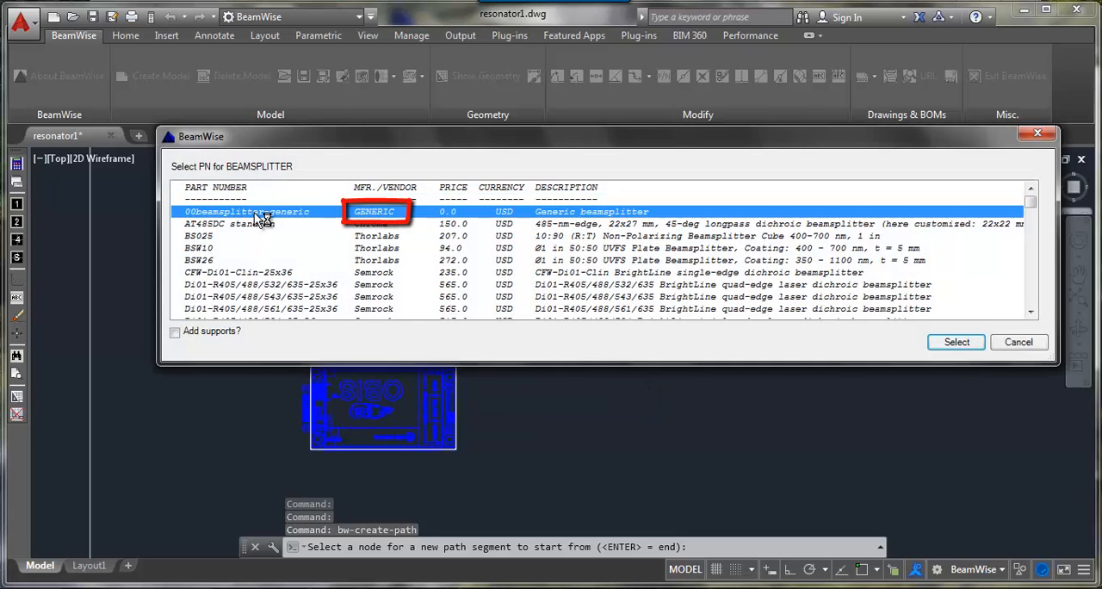
{"action": "left_click", "coordinate": [220, 249]}
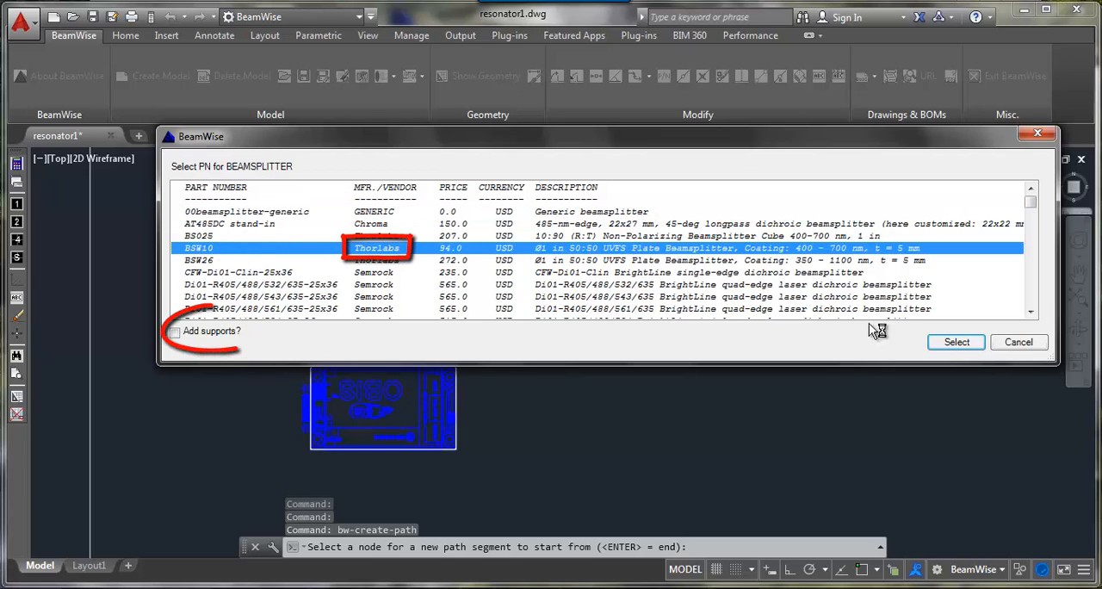
{"action": "left_click", "coordinate": [952, 342]}
Step: Branch a 60 mm path segment off the beamsplitter at 270 deg (South) and choose its end component
{"action": "left_click", "coordinate": [602, 426]}
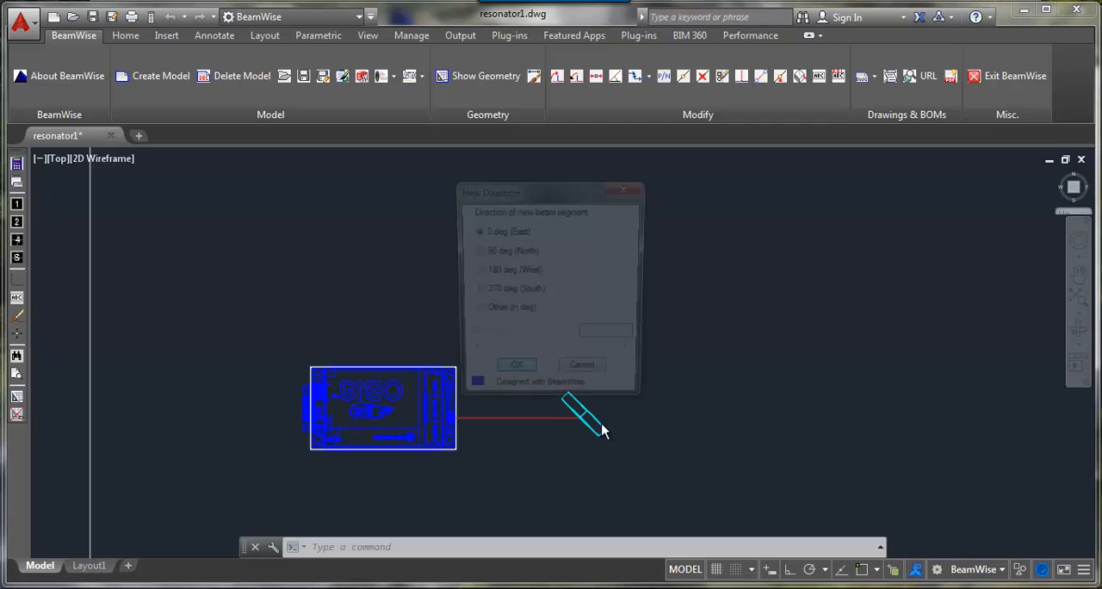
{"action": "left_click", "coordinate": [506, 294]}
{"action": "left_click", "coordinate": [514, 375]}
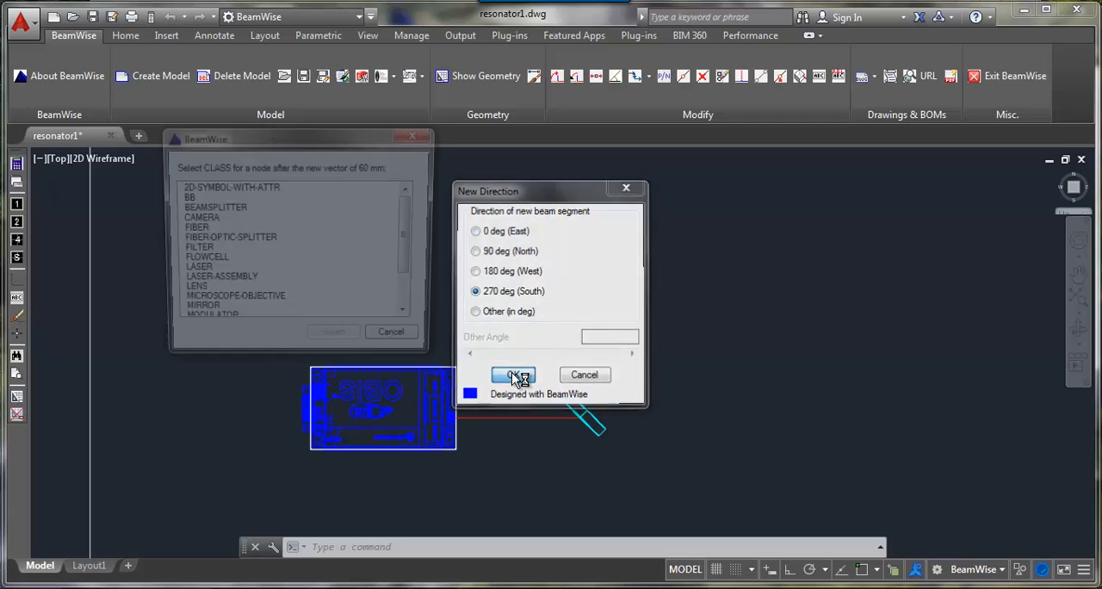
{"action": "scroll", "coordinate": [232, 302], "scroll_direction": "down", "scroll_amount": 2}
{"action": "double_click", "coordinate": [231, 312]}
{"action": "double_click", "coordinate": [232, 214]}
Step: Add a plano-convex lens 60 mm from the beamsplitter along a new path segment at 0 deg (East)
{"action": "left_click", "coordinate": [566, 393]}
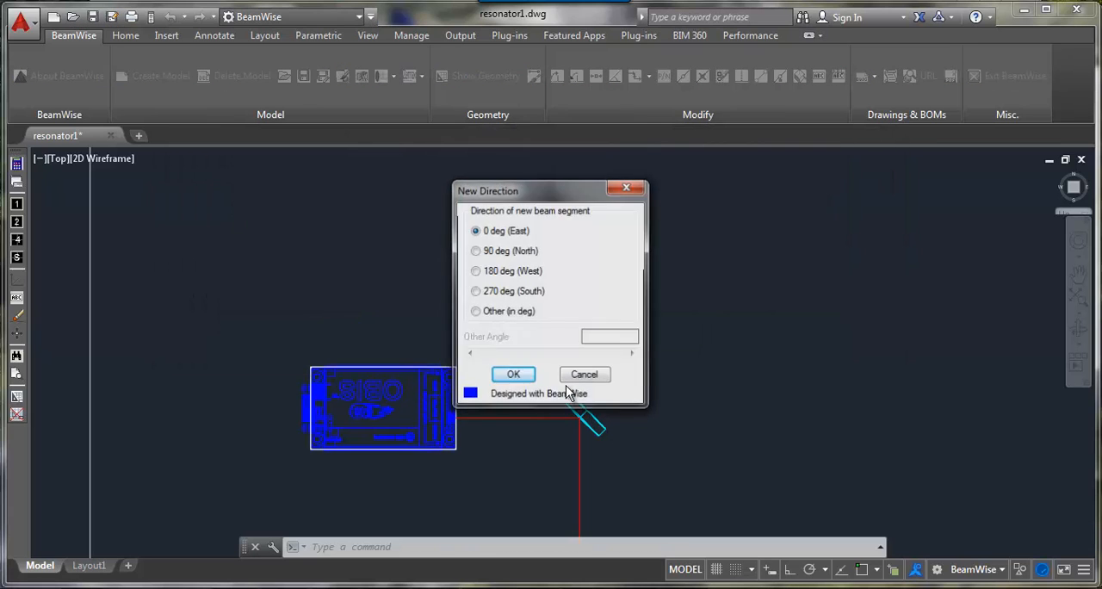
{"action": "left_click", "coordinate": [517, 374]}
{"action": "left_click", "coordinate": [215, 294]}
{"action": "double_click", "coordinate": [216, 297]}
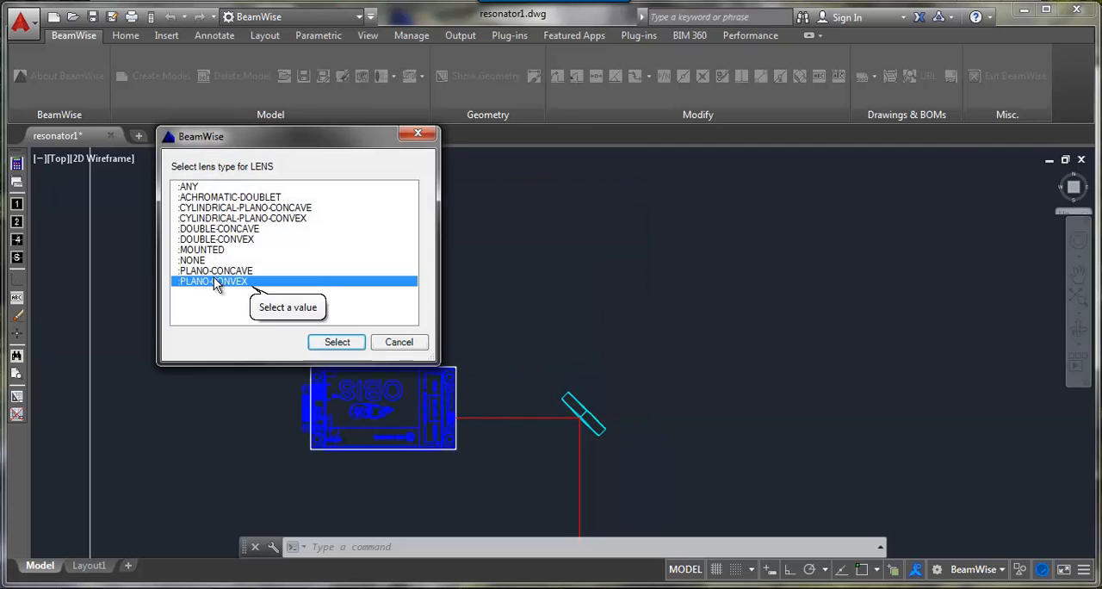
{"action": "double_click", "coordinate": [283, 280]}
{"action": "left_click", "coordinate": [202, 300]}
{"action": "double_click", "coordinate": [202, 300]}
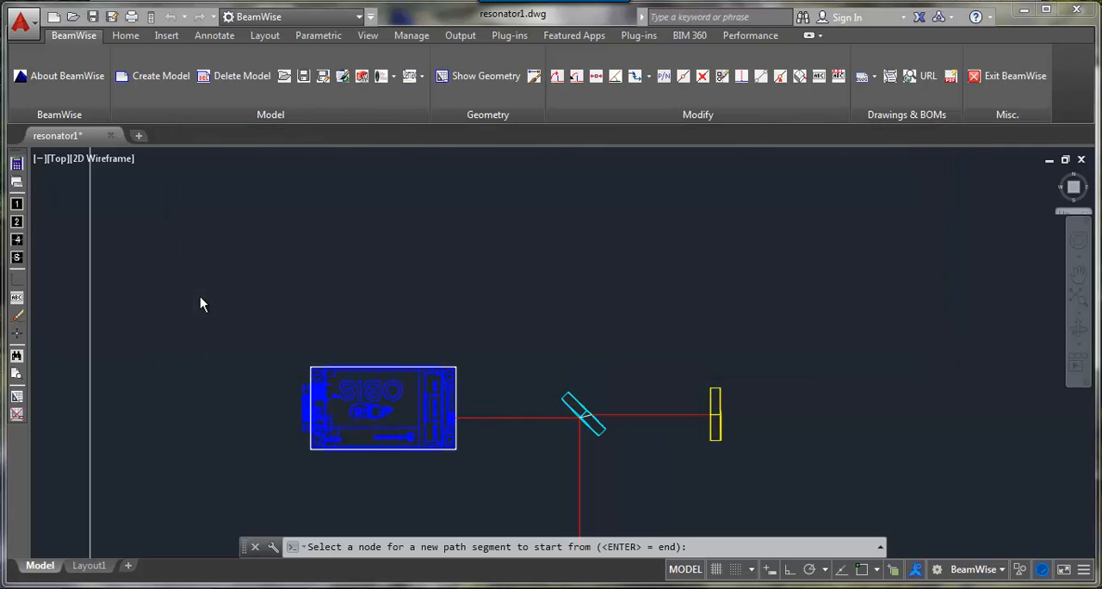
Step: Continue the path 60 mm east from the plano-convex lens and end it with a mirror
{"action": "left_click", "coordinate": [714, 394]}
{"action": "left_click", "coordinate": [513, 377]}
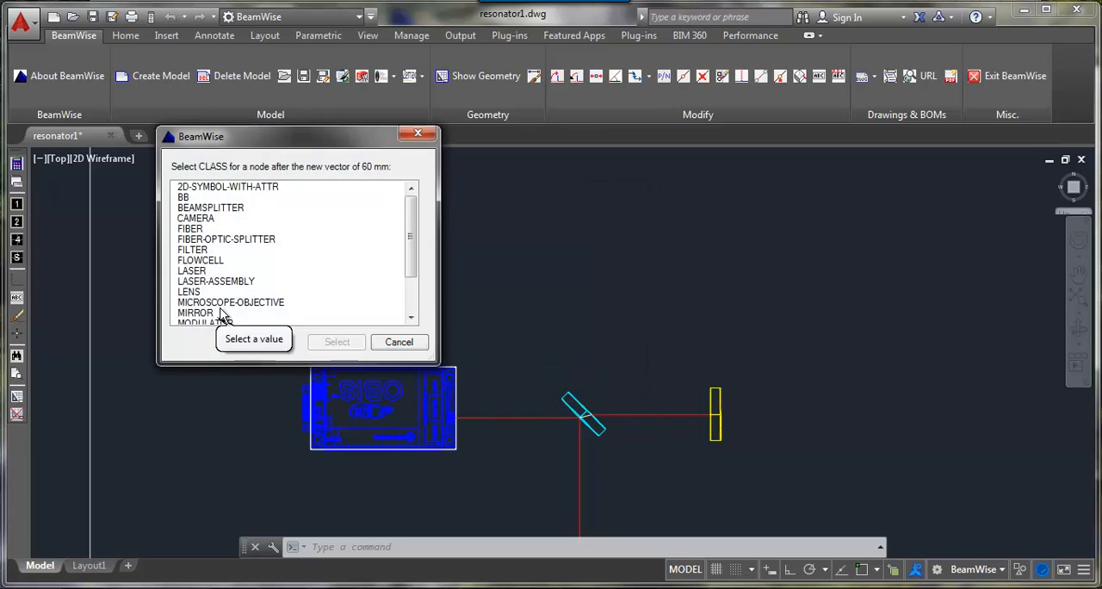
{"action": "double_click", "coordinate": [221, 319]}
{"action": "left_click", "coordinate": [223, 250]}
{"action": "double_click", "coordinate": [222, 250]}
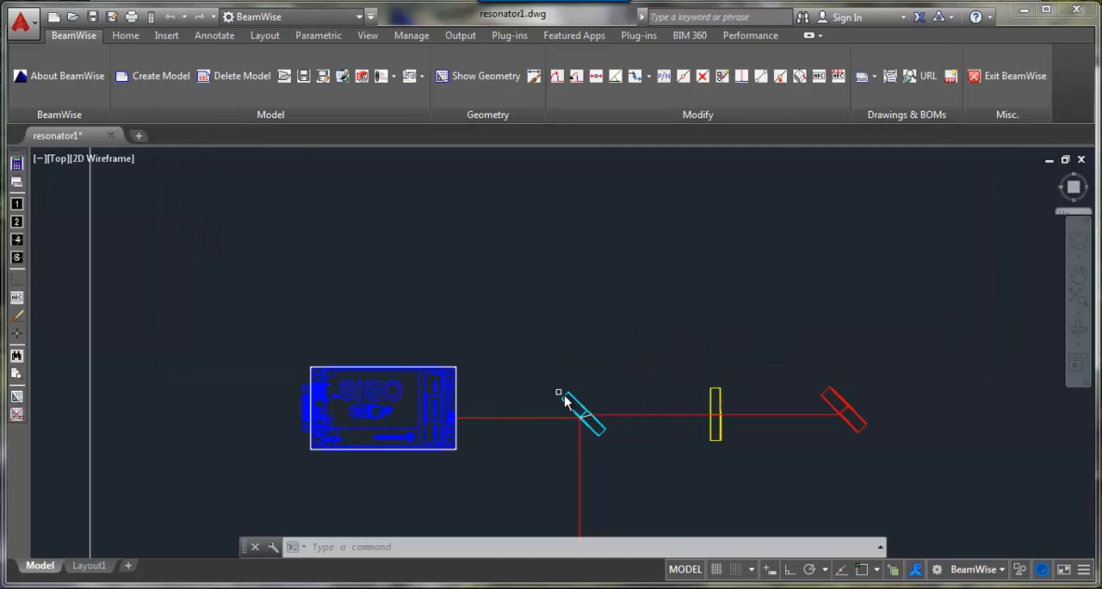
Step: Add a second mirror 60 mm north of the beamsplitter on a new path segment
{"action": "left_click", "coordinate": [568, 394]}
{"action": "left_click", "coordinate": [514, 376]}
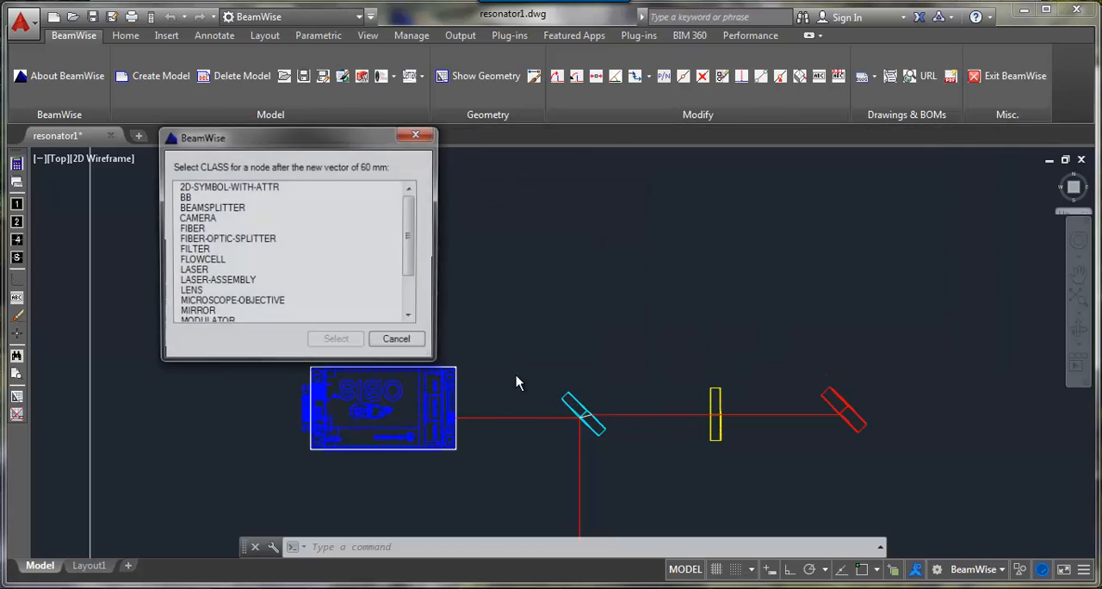
{"action": "double_click", "coordinate": [224, 317]}
{"action": "double_click", "coordinate": [230, 248]}
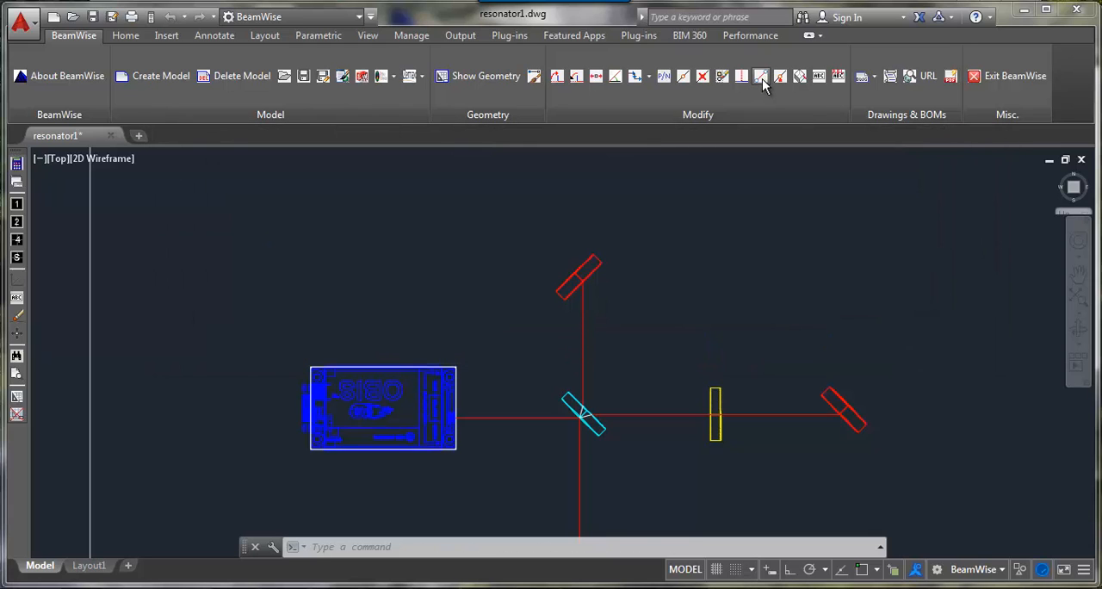
Step: Create a beam vector from the east mirror to the north mirror to close the triangular loop
{"action": "left_click", "coordinate": [817, 384]}
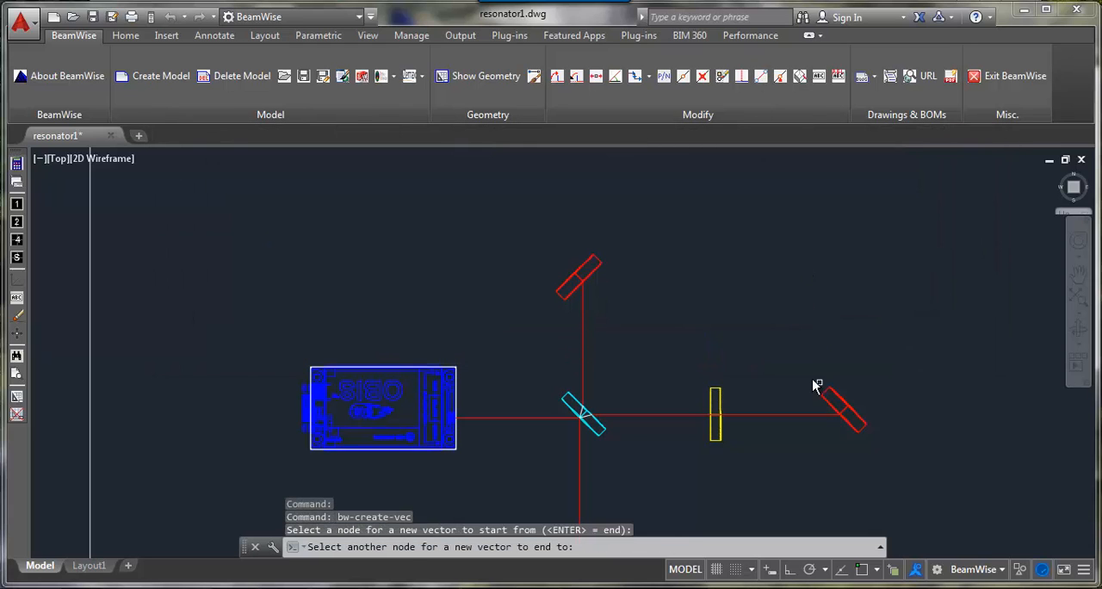
{"action": "left_click", "coordinate": [600, 265]}
{"action": "key", "text": "Return"}
Step: Set the magnitude of the beam vector between the beamsplitter and the north mirror to 100
{"action": "left_click", "coordinate": [818, 77]}
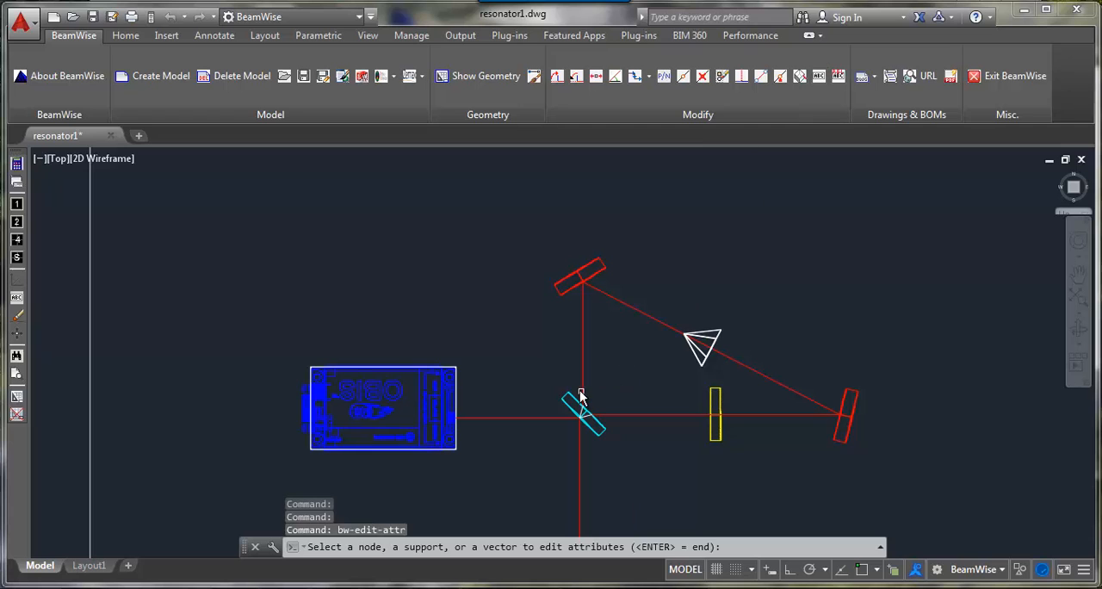
{"action": "left_click", "coordinate": [578, 385]}
{"action": "left_click", "coordinate": [177, 187]}
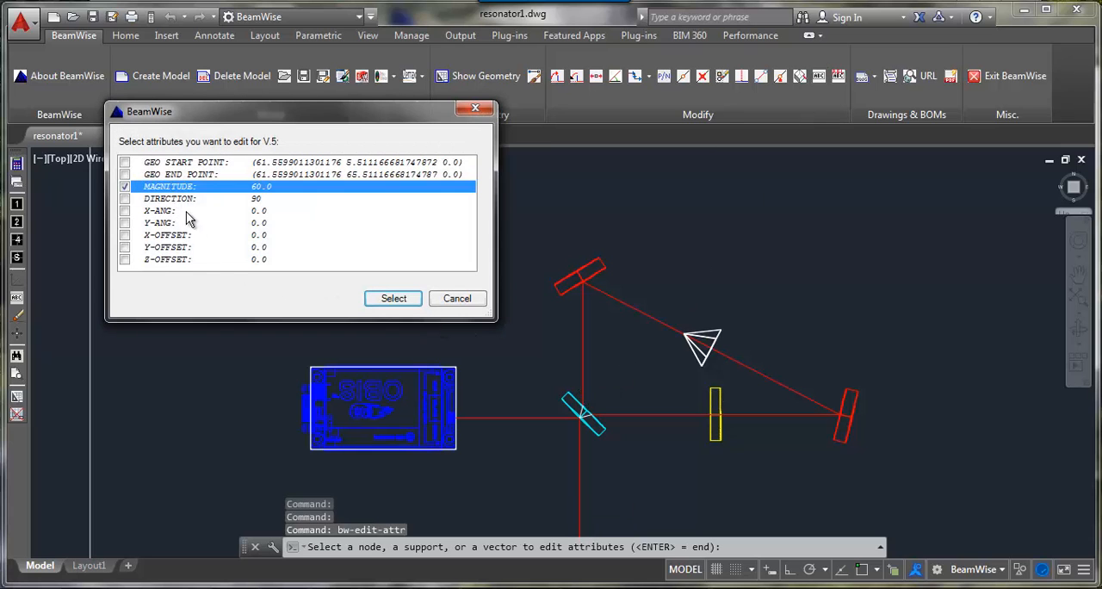
{"action": "left_click", "coordinate": [370, 299]}
{"action": "type", "text": "100"}
{"action": "key", "text": "Return"}
{"action": "key", "text": "Return"}
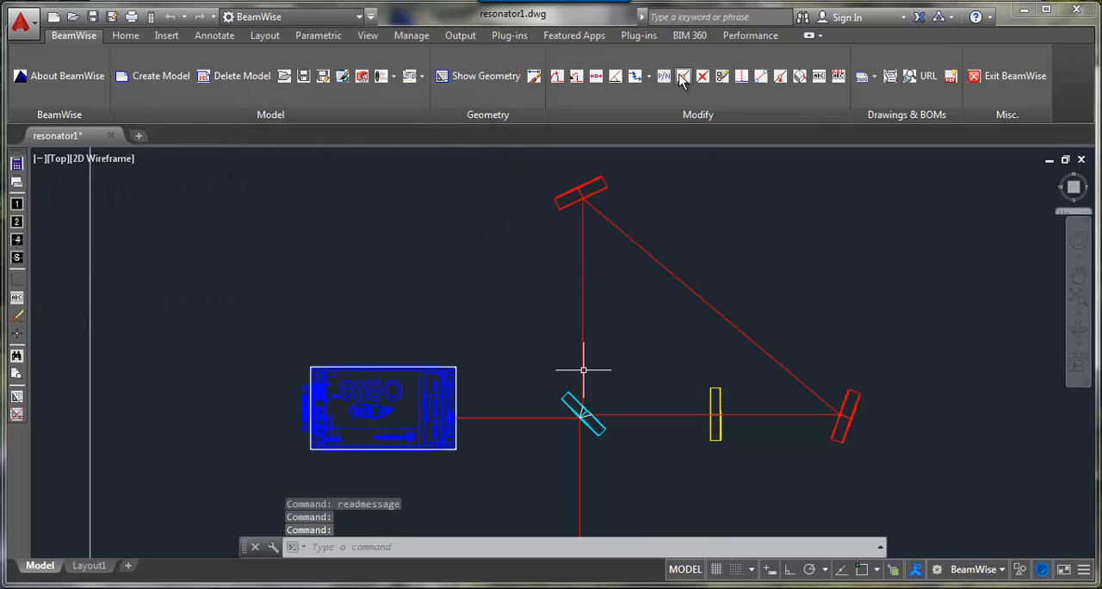
Step: Split the vector between the beamsplitter and north mirror with the Thorlabs f = 150.5 mm UV fused silica plano-convex lens
{"action": "left_click", "coordinate": [684, 76]}
{"action": "left_click", "coordinate": [583, 284]}
{"action": "double_click", "coordinate": [224, 289]}
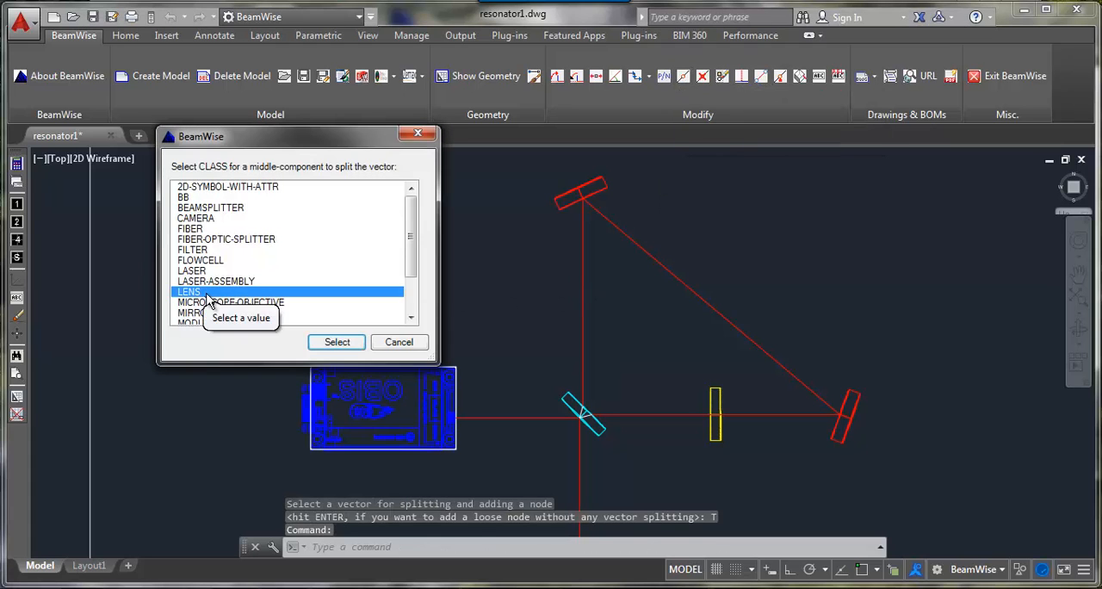
{"action": "double_click", "coordinate": [241, 284]}
{"action": "double_click", "coordinate": [214, 298]}
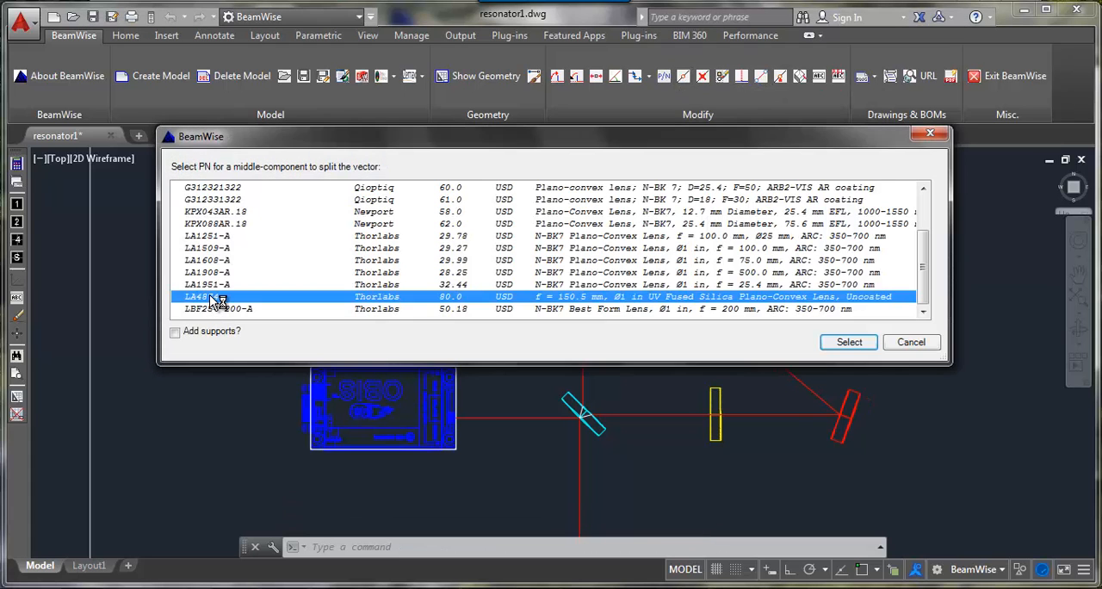
Step: Reverse the beam vector between the beamsplitter and the north lens so it points toward the beamsplitter, and keep that direction
{"action": "left_click", "coordinate": [635, 77]}
{"action": "left_click", "coordinate": [649, 77]}
{"action": "left_click", "coordinate": [687, 134]}
{"action": "left_click", "coordinate": [583, 340]}
{"action": "left_click", "coordinate": [370, 294]}
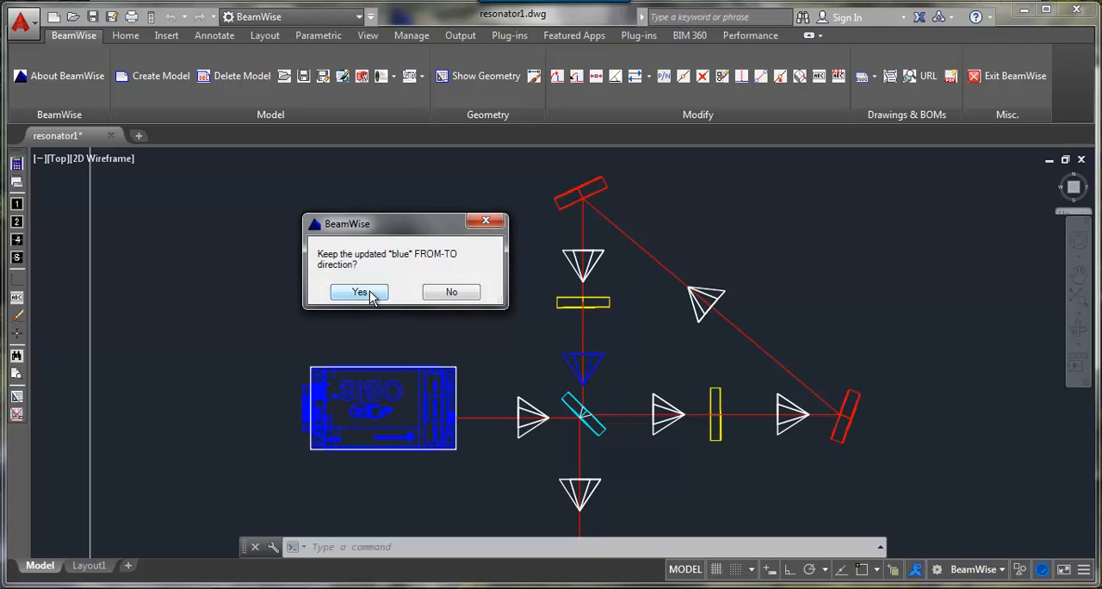
{"action": "left_click", "coordinate": [370, 295]}
Step: Move the north lens along the beam by setting its incoming segment magnitude to 30
{"action": "left_click", "coordinate": [596, 78]}
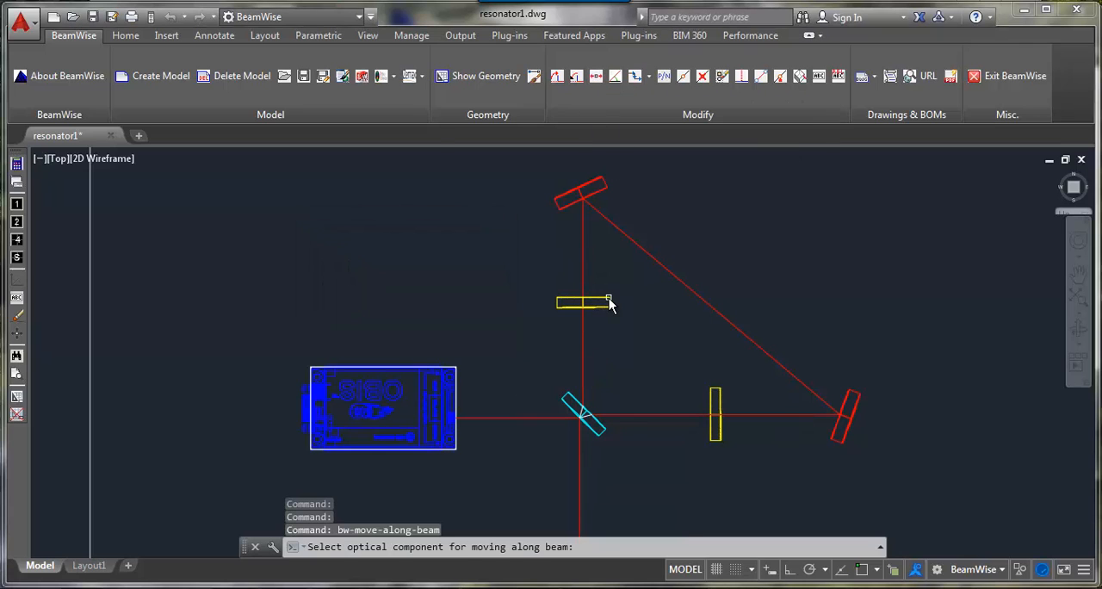
{"action": "left_click", "coordinate": [607, 301]}
{"action": "double_click", "coordinate": [311, 188]}
{"action": "type", "text": "30"}
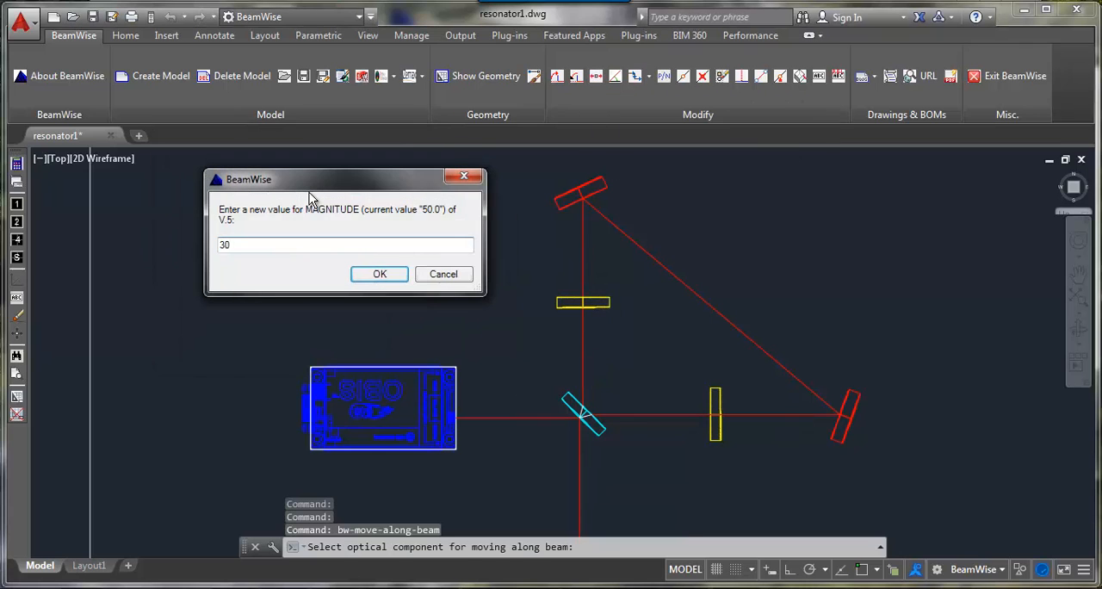
{"action": "key", "text": "Return"}
Step: Move the east lens along the beam by setting its incoming segment magnitude to 30
{"action": "left_click", "coordinate": [718, 394]}
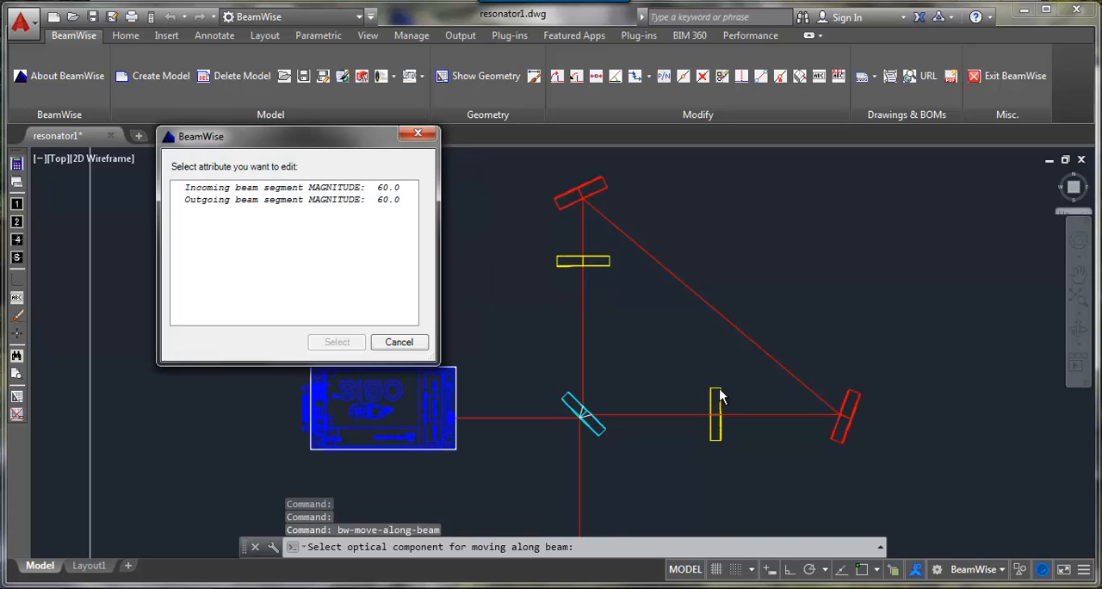
{"action": "double_click", "coordinate": [306, 188]}
{"action": "type", "text": "30"}
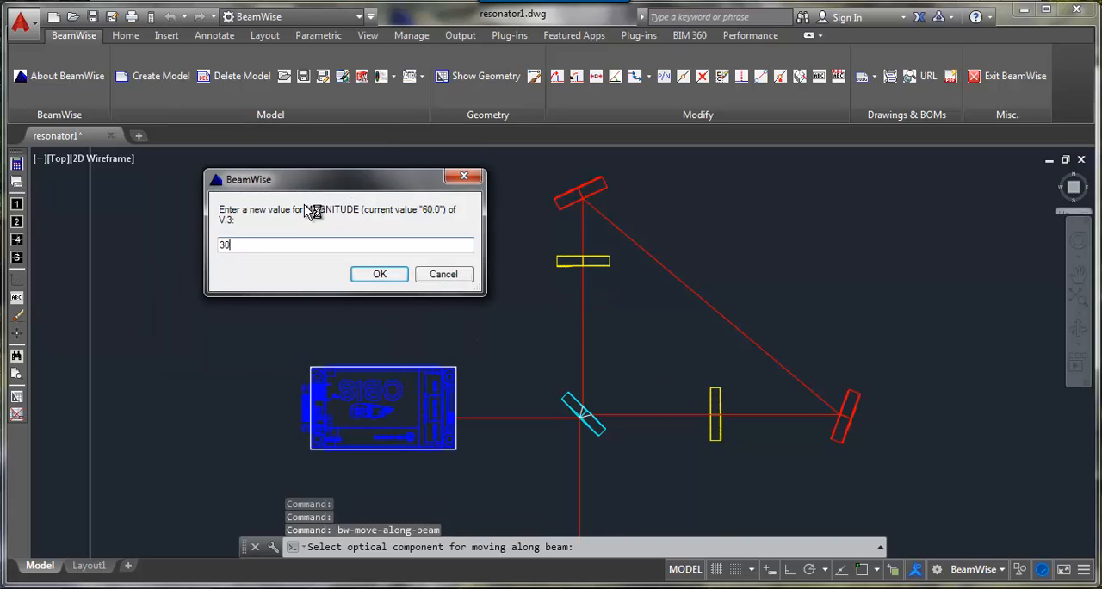
{"action": "key", "text": "Return"}
Step: Switch the model to the SE Isometric view and export it to Optica
{"action": "left_click", "coordinate": [58, 159]}
{"action": "left_click", "coordinate": [112, 317]}
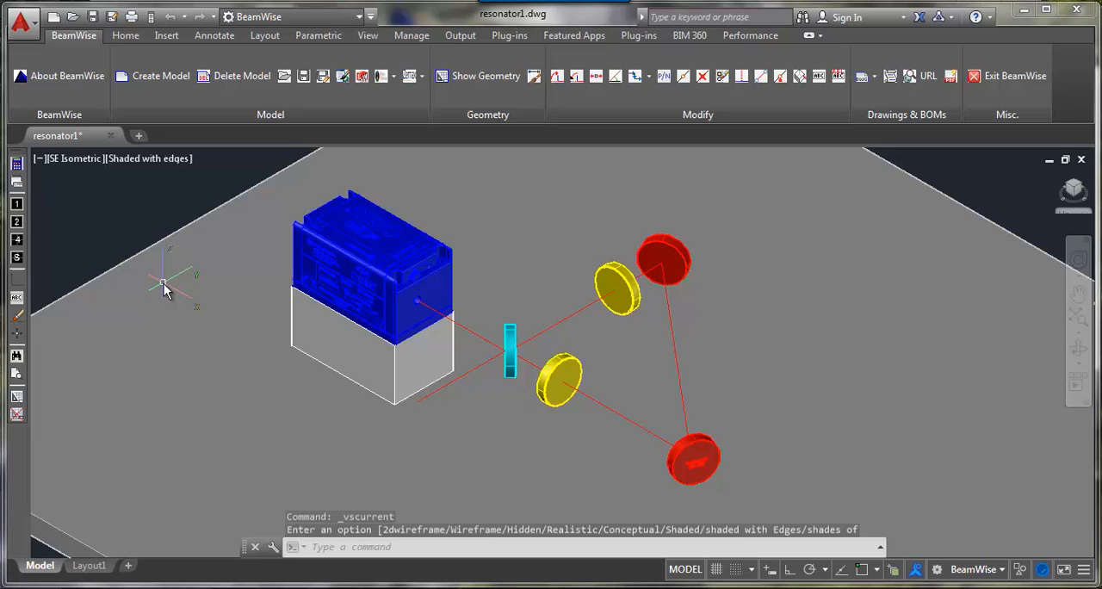
{"action": "left_click", "coordinate": [391, 77]}
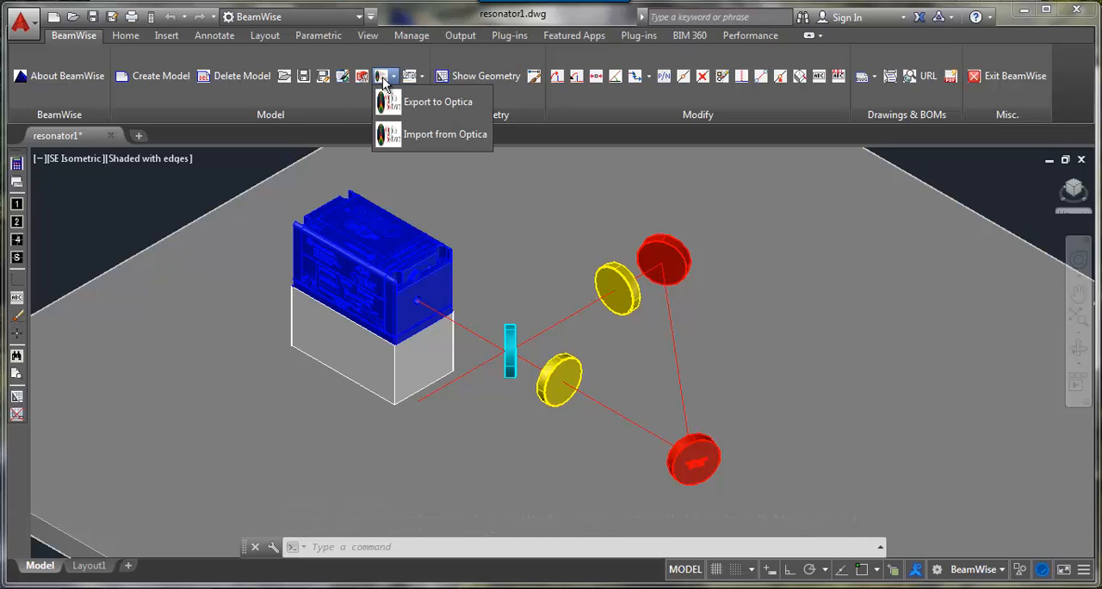
{"action": "left_click", "coordinate": [430, 105]}
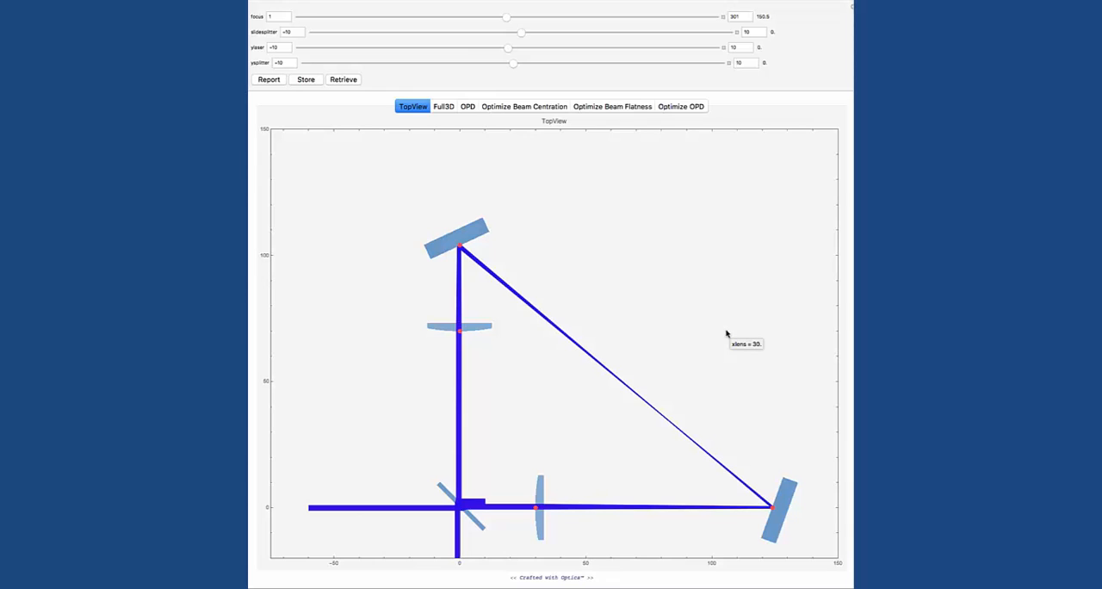
Step: In the Optica top view, reposition the upper mirror at about y = 102, and set ylaser to 0.96 and ysplitter to 1.3
{"action": "left_click_drag", "start_coordinate": [507, 48], "coordinate": [556, 47]}
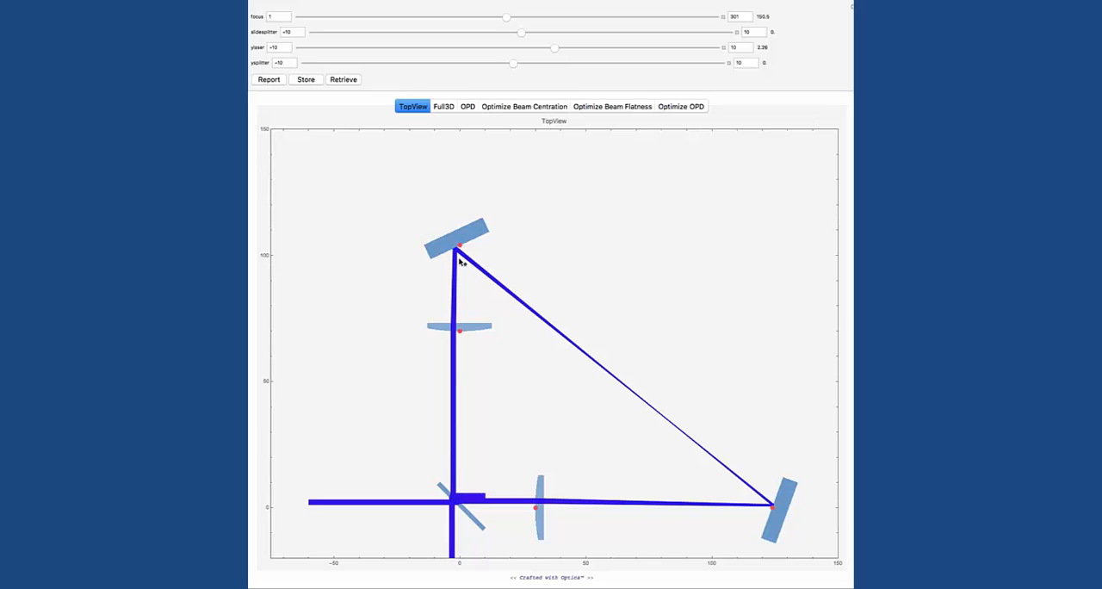
{"action": "left_click_drag", "start_coordinate": [461, 262], "coordinate": [464, 287]}
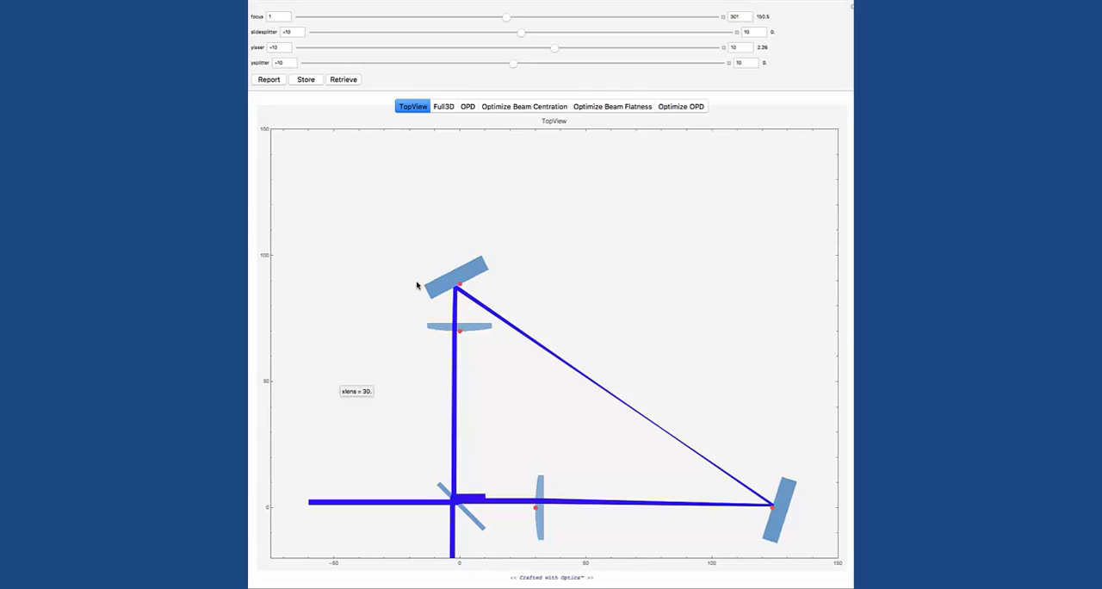
{"action": "left_click_drag", "start_coordinate": [460, 286], "coordinate": [459, 251]}
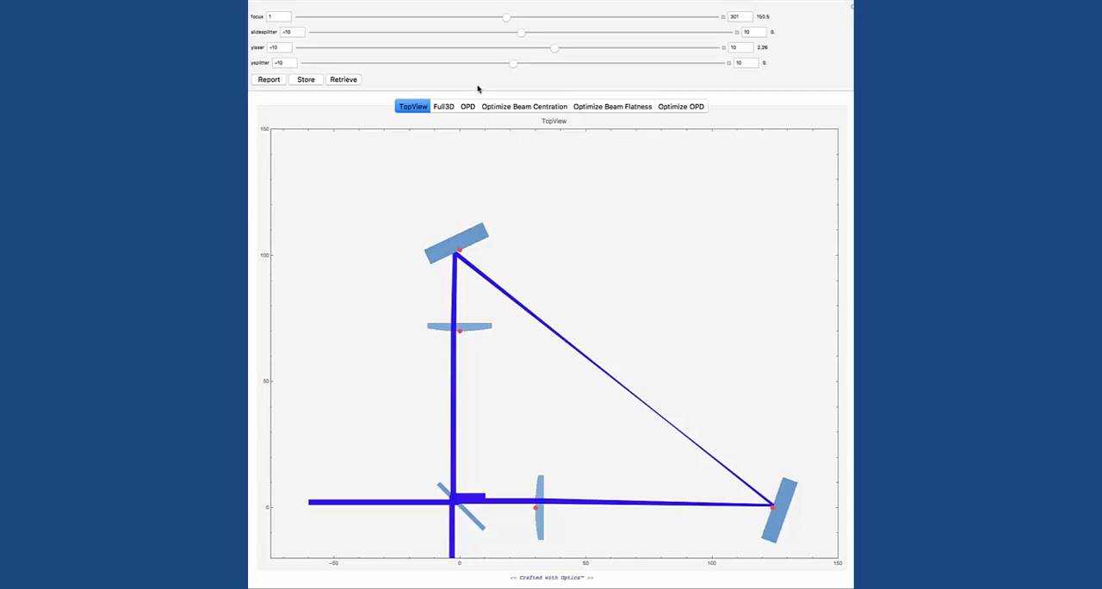
{"action": "mouse_move", "coordinate": [551, 49]}
{"action": "left_mouse_down"}
{"action": "mouse_move", "coordinate": [452, 49]}
{"action": "mouse_move", "coordinate": [577, 52]}
{"action": "mouse_move", "coordinate": [525, 49]}
{"action": "mouse_move", "coordinate": [548, 49]}
{"action": "mouse_move", "coordinate": [526, 50]}
{"action": "mouse_move", "coordinate": [519, 69]}
{"action": "mouse_move", "coordinate": [573, 69]}
{"action": "mouse_move", "coordinate": [487, 69]}
{"action": "mouse_move", "coordinate": [539, 65]}
{"action": "left_mouse_up"}
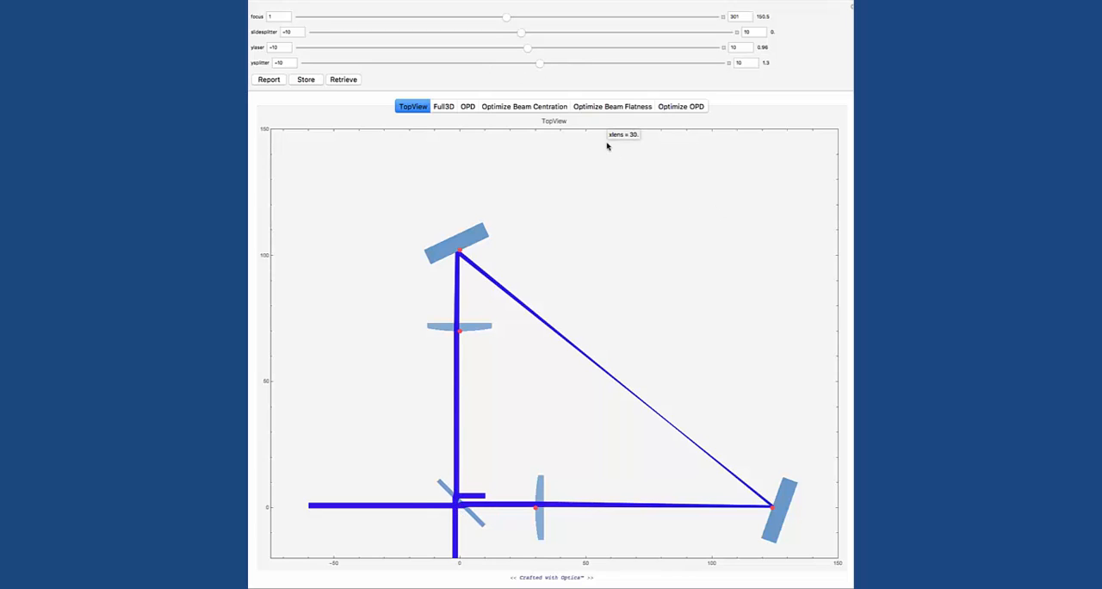
Step: Optimize the beam centration with only ylaser and ysplitter as variables, and display the optimized layout in the top view
{"action": "left_click", "coordinate": [539, 108]}
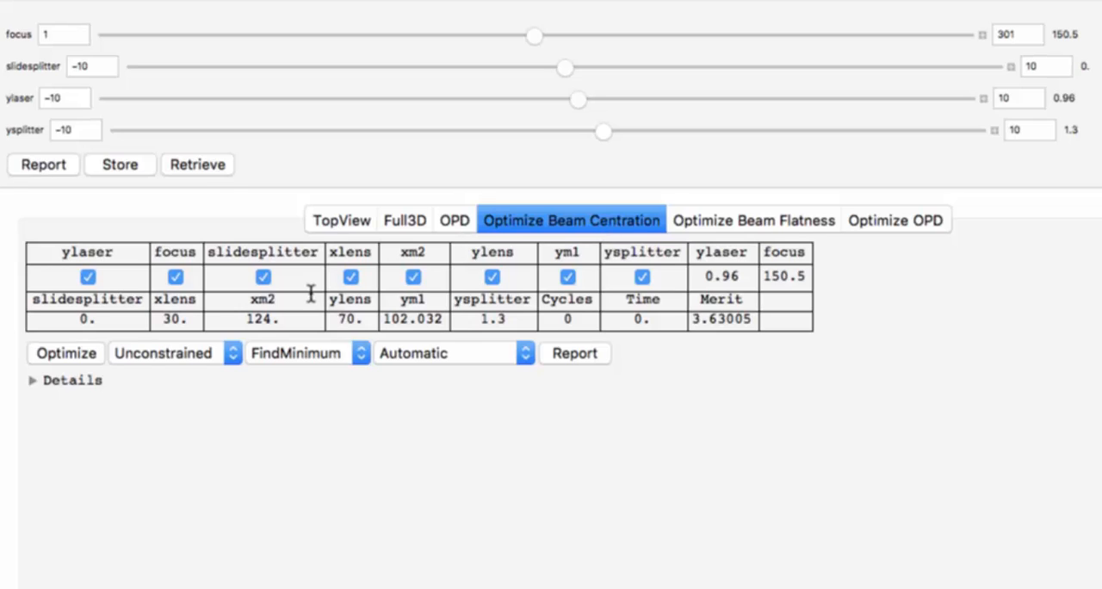
{"action": "left_click", "coordinate": [175, 277]}
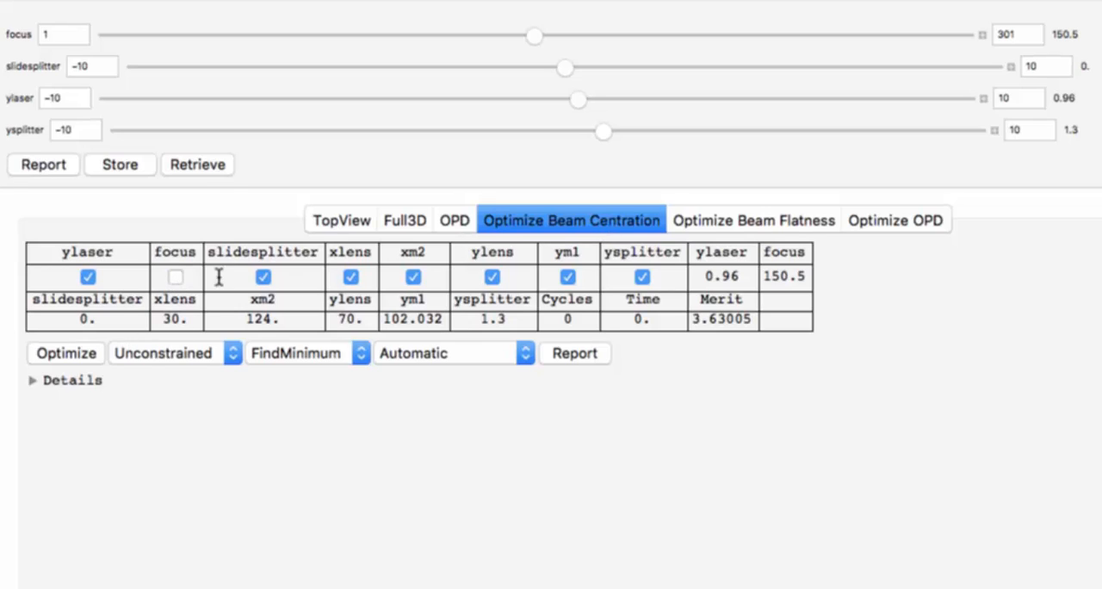
{"action": "left_click", "coordinate": [263, 277]}
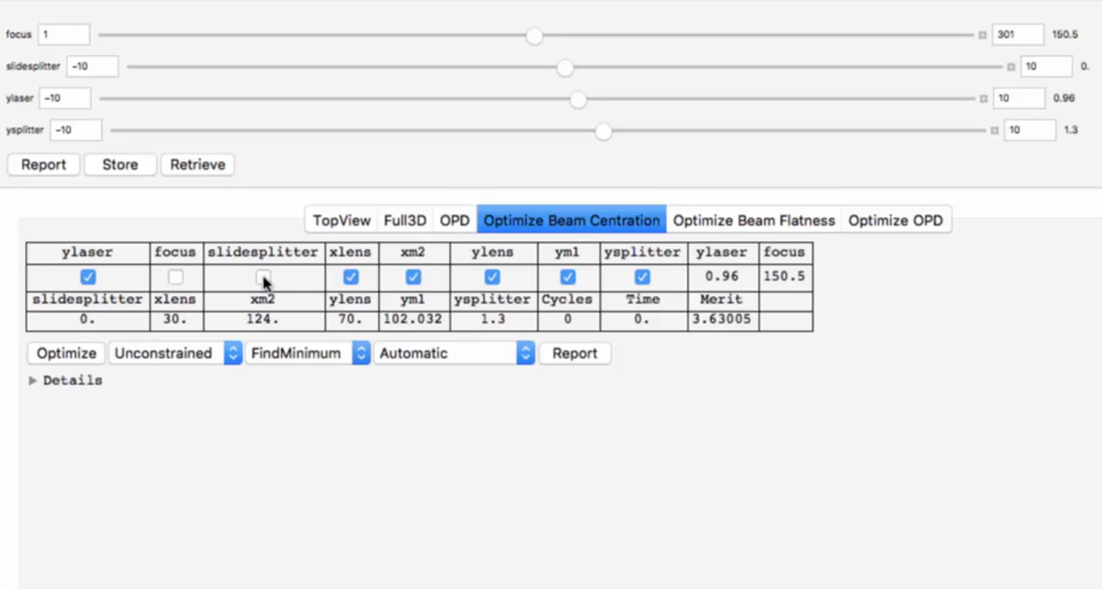
{"action": "left_click", "coordinate": [350, 277]}
{"action": "left_click", "coordinate": [414, 277]}
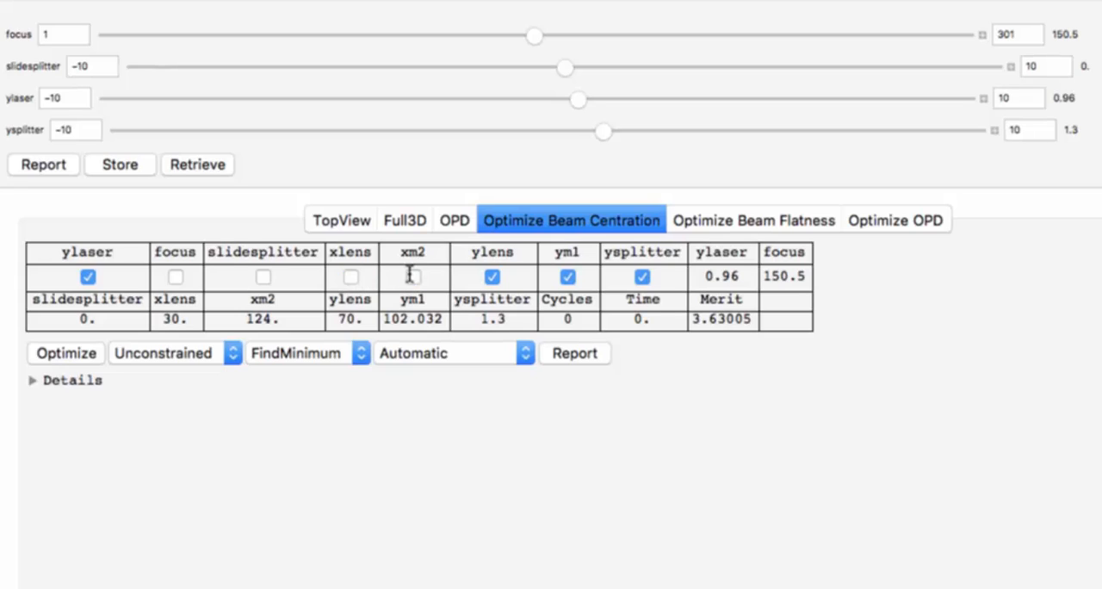
{"action": "left_click", "coordinate": [491, 277]}
{"action": "left_click", "coordinate": [568, 279]}
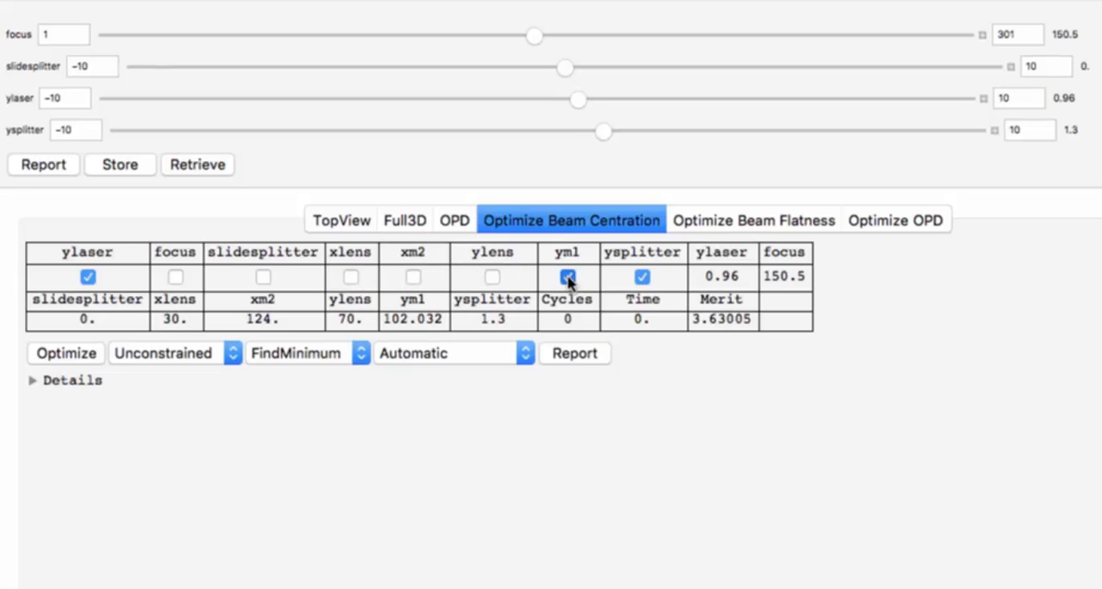
{"action": "left_click", "coordinate": [67, 354]}
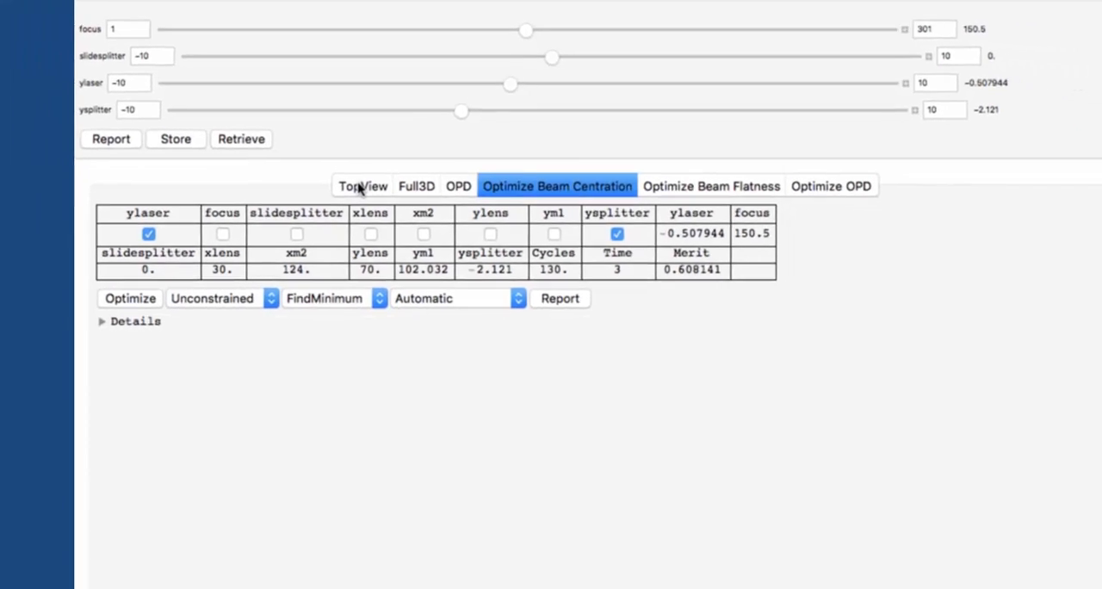
{"action": "left_click", "coordinate": [337, 221]}
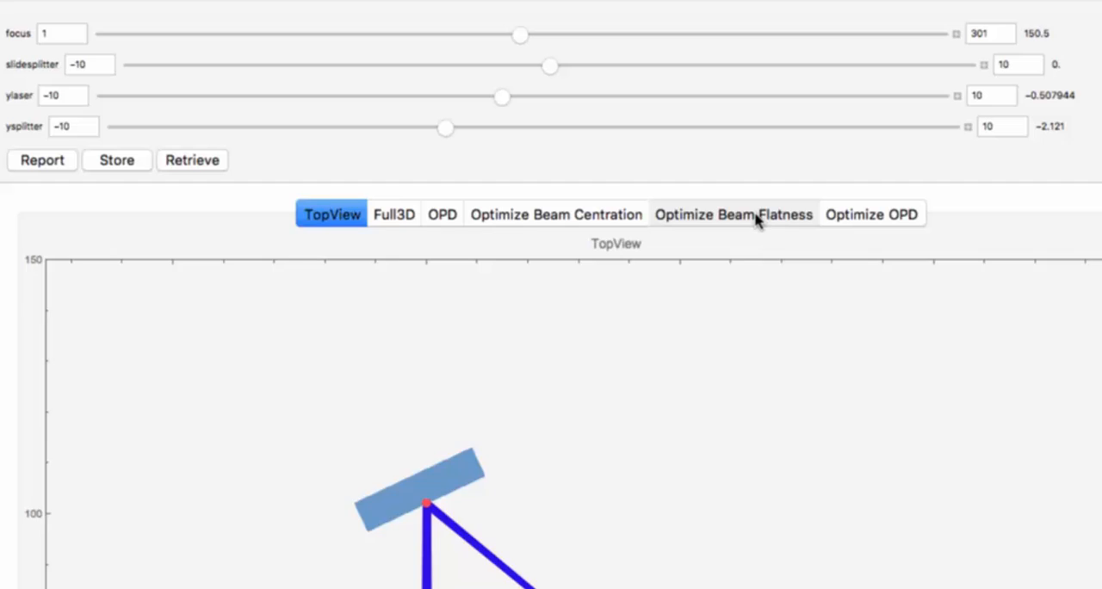
Step: Optimize the beam flatness with ylens as the only enabled variable
{"action": "left_click", "coordinate": [757, 221]}
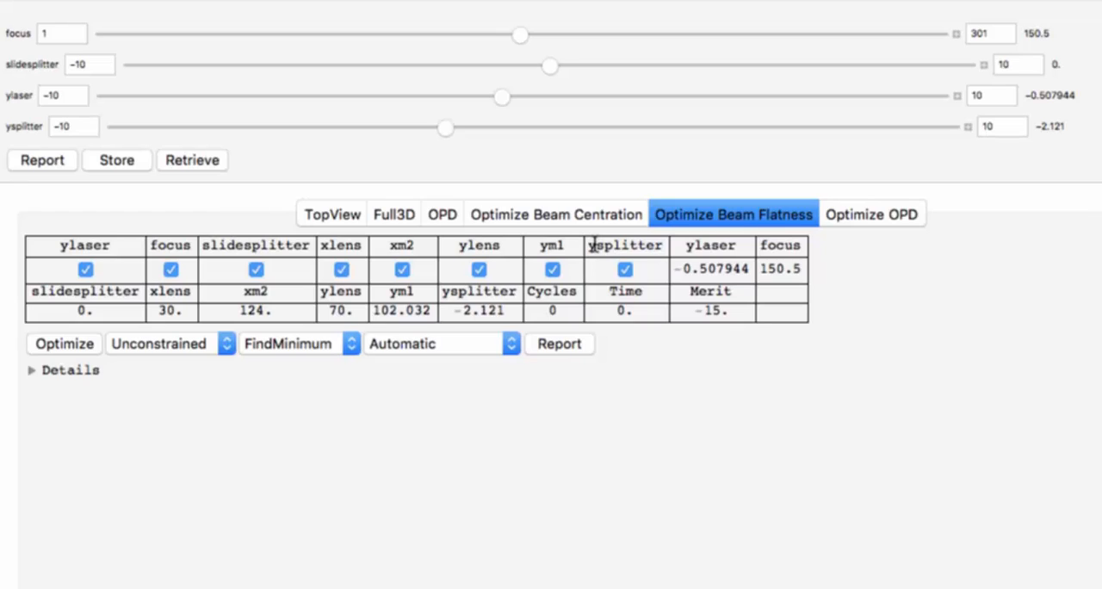
{"action": "left_click", "coordinate": [86, 271]}
{"action": "left_click", "coordinate": [170, 270]}
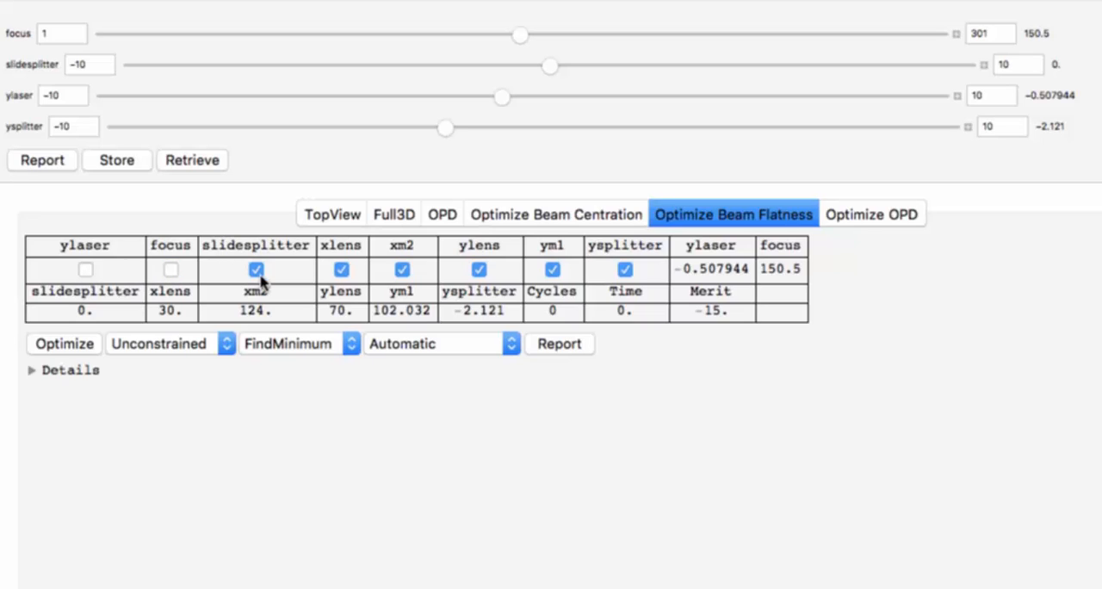
{"action": "left_click", "coordinate": [255, 270]}
{"action": "left_click", "coordinate": [342, 270]}
{"action": "left_click", "coordinate": [402, 269]}
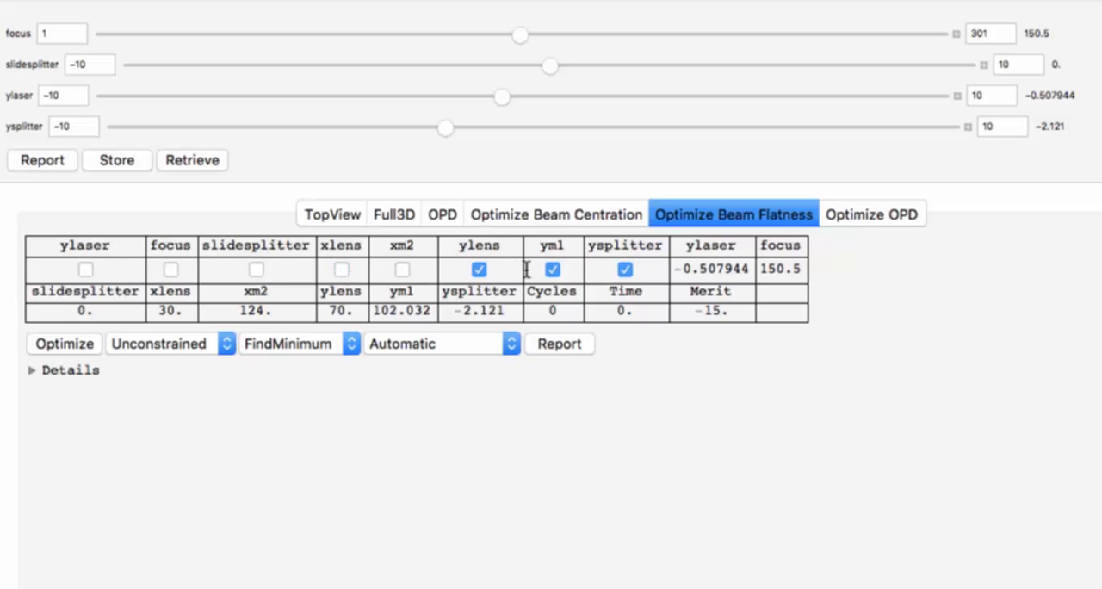
{"action": "left_click", "coordinate": [553, 270]}
{"action": "left_click", "coordinate": [625, 270]}
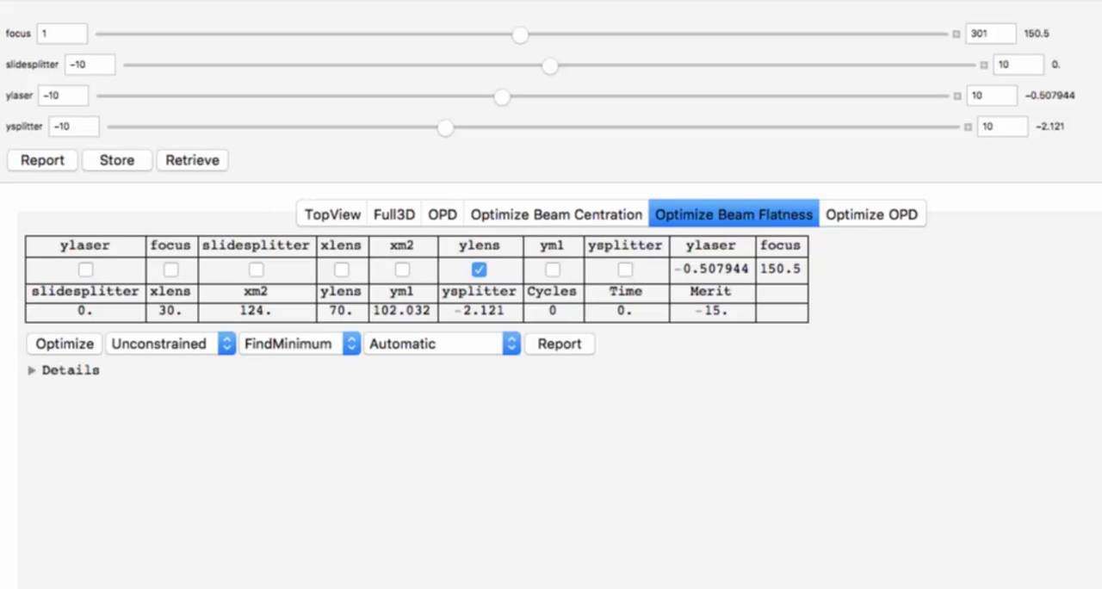
{"action": "left_click", "coordinate": [57, 344]}
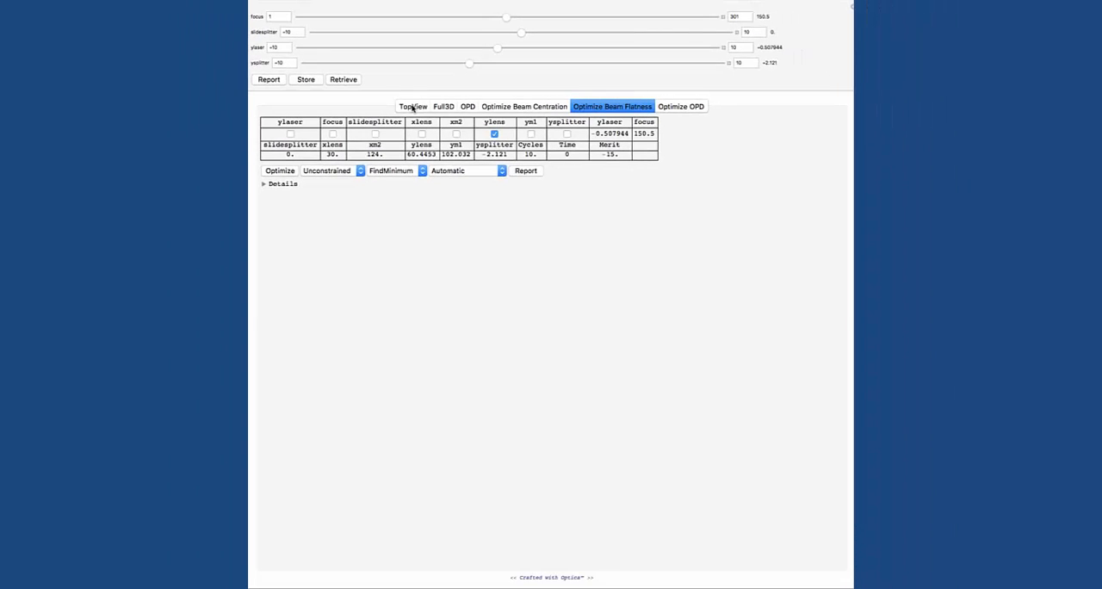
Step: Examine the flatness-optimized layout in the top view, the full 3D view and the OPD plot
{"action": "left_click", "coordinate": [412, 106]}
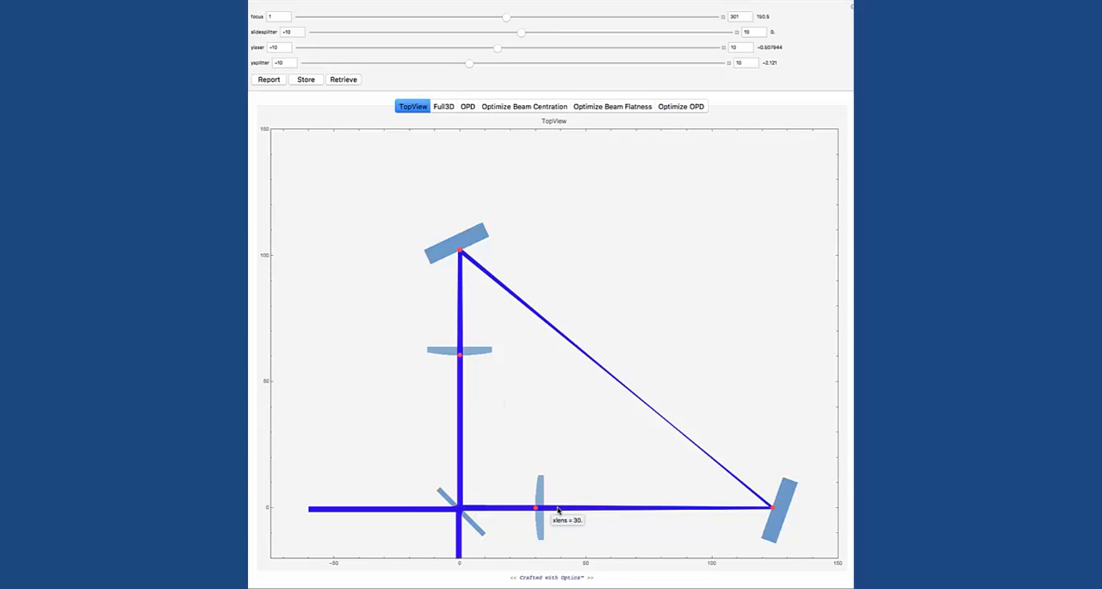
{"action": "left_click", "coordinate": [443, 107]}
{"action": "left_click_drag", "start_coordinate": [512, 276], "coordinate": [471, 129]}
{"action": "left_click", "coordinate": [468, 106]}
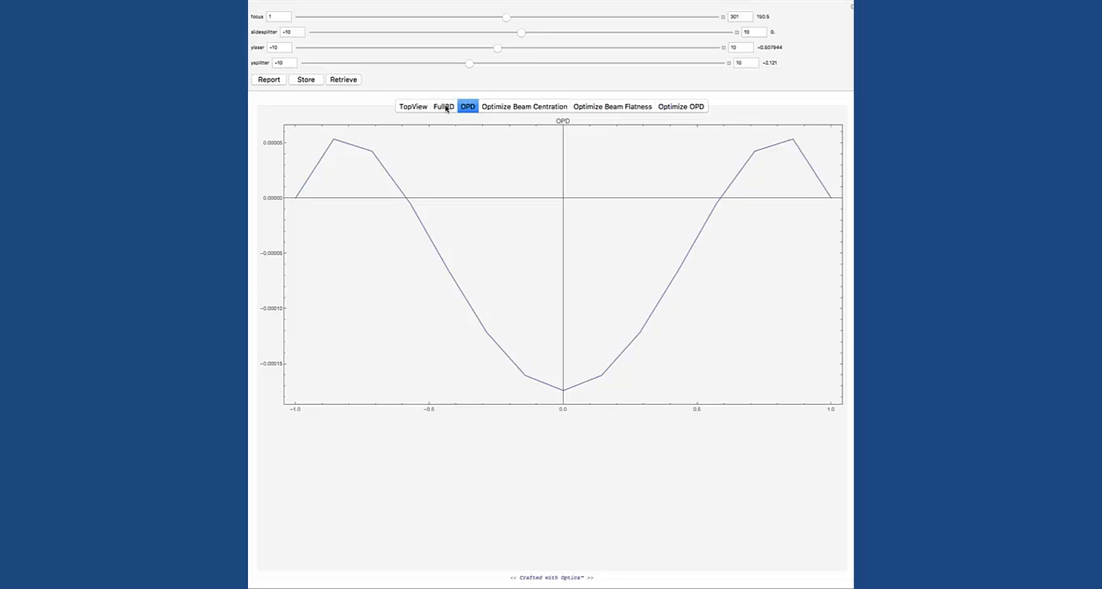
{"action": "left_click", "coordinate": [446, 107]}
{"action": "left_click", "coordinate": [413, 106]}
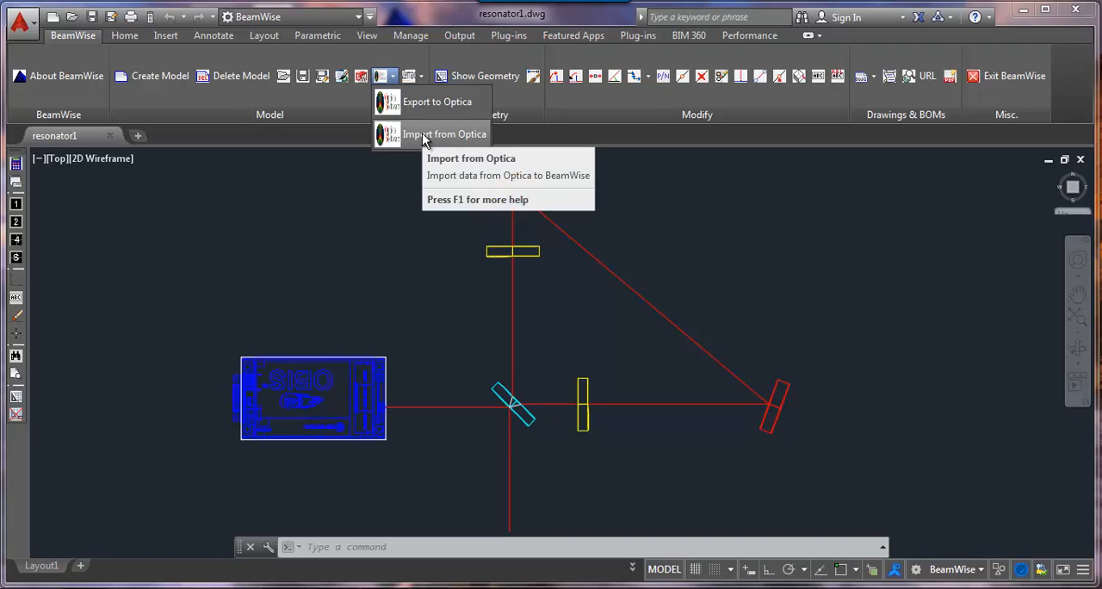
Step: Switch to BeamWise, import the optimized data from Optica into the resonator1 drawing, and display it in two viewports
{"action": "left_click", "coordinate": [422, 136]}
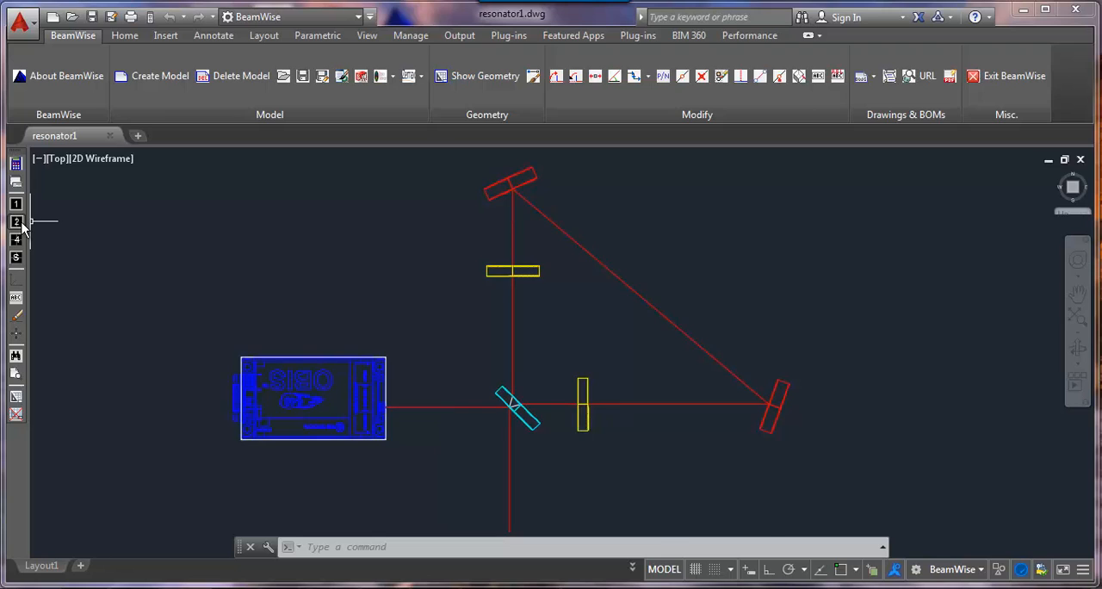
{"action": "left_click", "coordinate": [16, 223]}
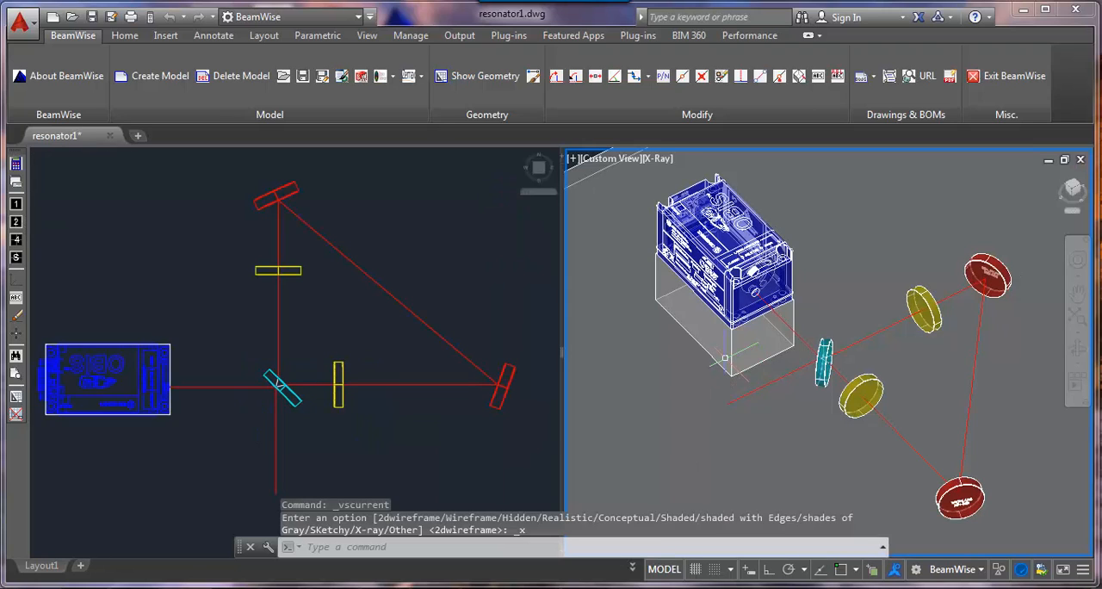
Step: Add a mount as a support component under the beamsplitter
{"action": "left_click", "coordinate": [779, 80]}
{"action": "left_click", "coordinate": [301, 402]}
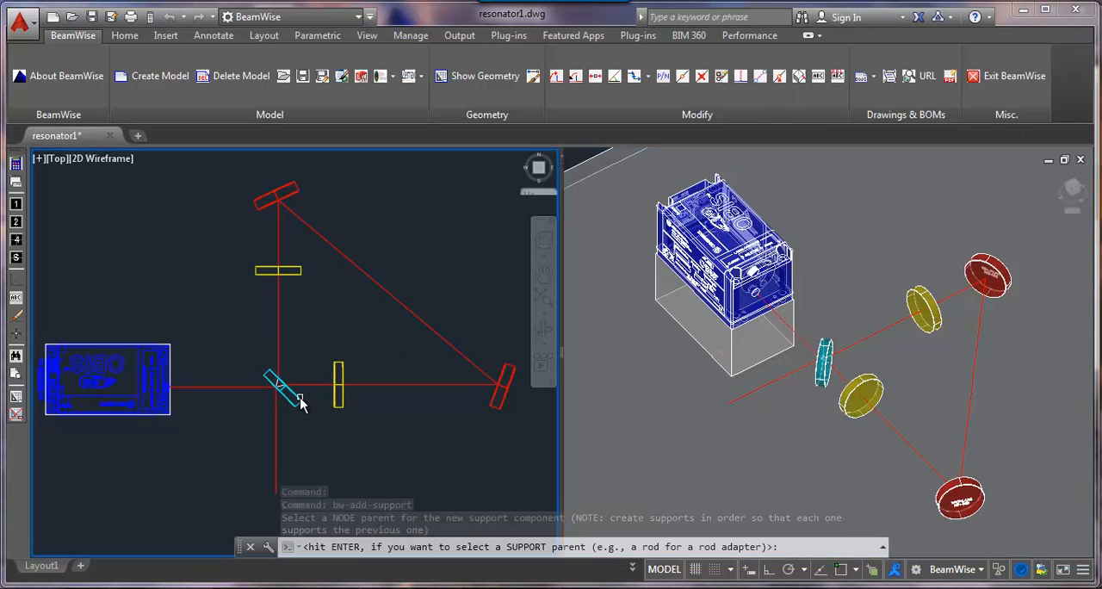
{"action": "type", "text": "T"}
{"action": "key", "text": "Return"}
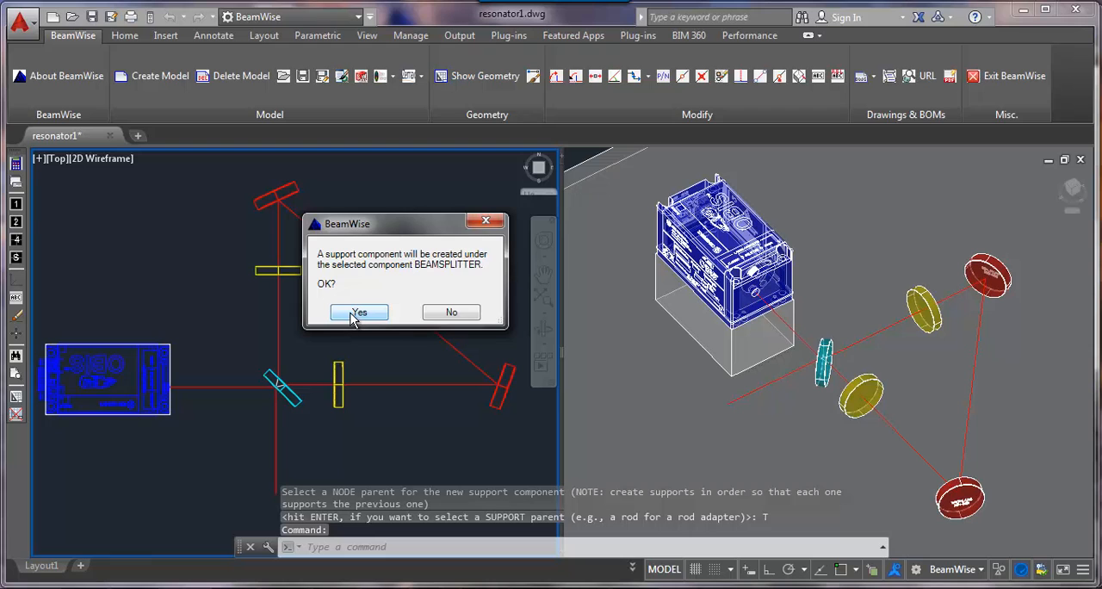
{"action": "left_click", "coordinate": [352, 314]}
{"action": "scroll", "coordinate": [224, 273], "scroll_direction": "down", "scroll_amount": 3}
{"action": "double_click", "coordinate": [209, 272]}
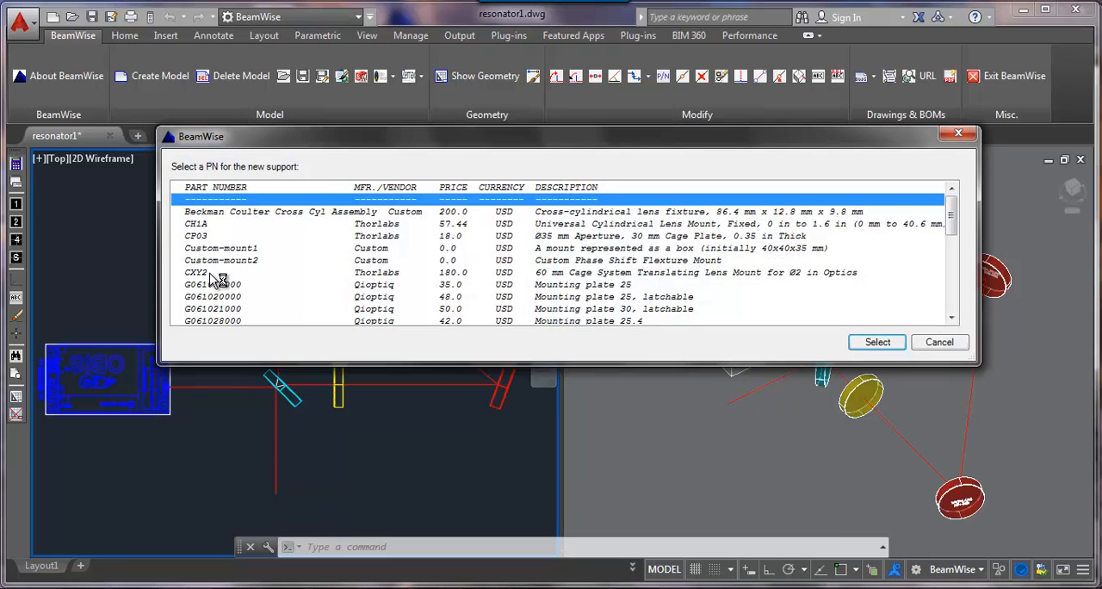
{"action": "scroll", "coordinate": [211, 274], "scroll_direction": "down", "scroll_amount": 3}
{"action": "double_click", "coordinate": [212, 275]}
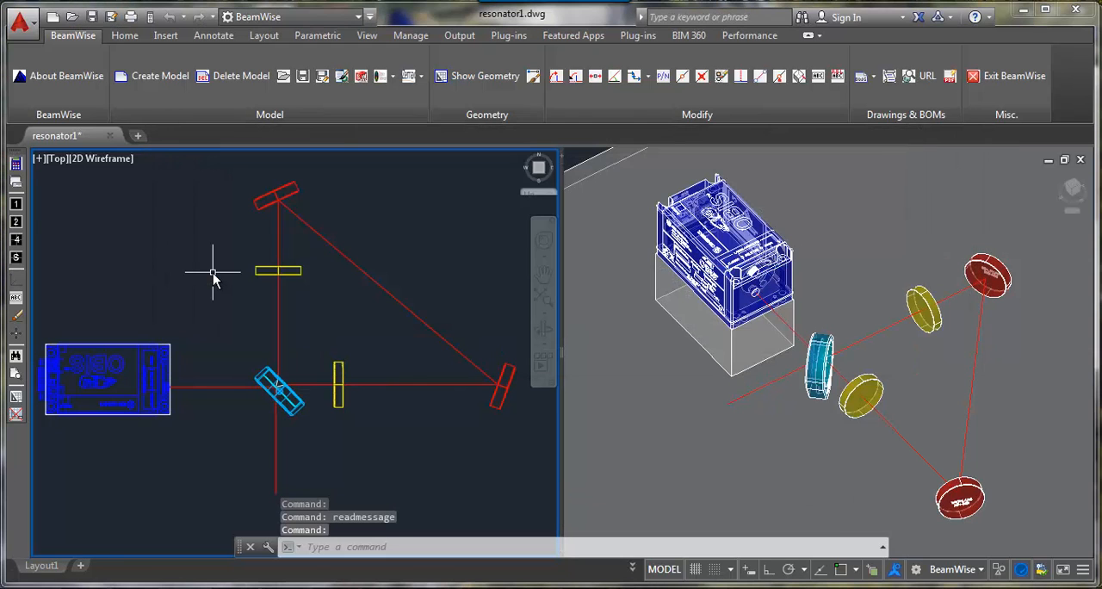
Step: Add the Thorlabs Ø1/2 in x 1 in stainless steel optical post under the beamsplitter's mount
{"action": "left_click", "coordinate": [779, 75]}
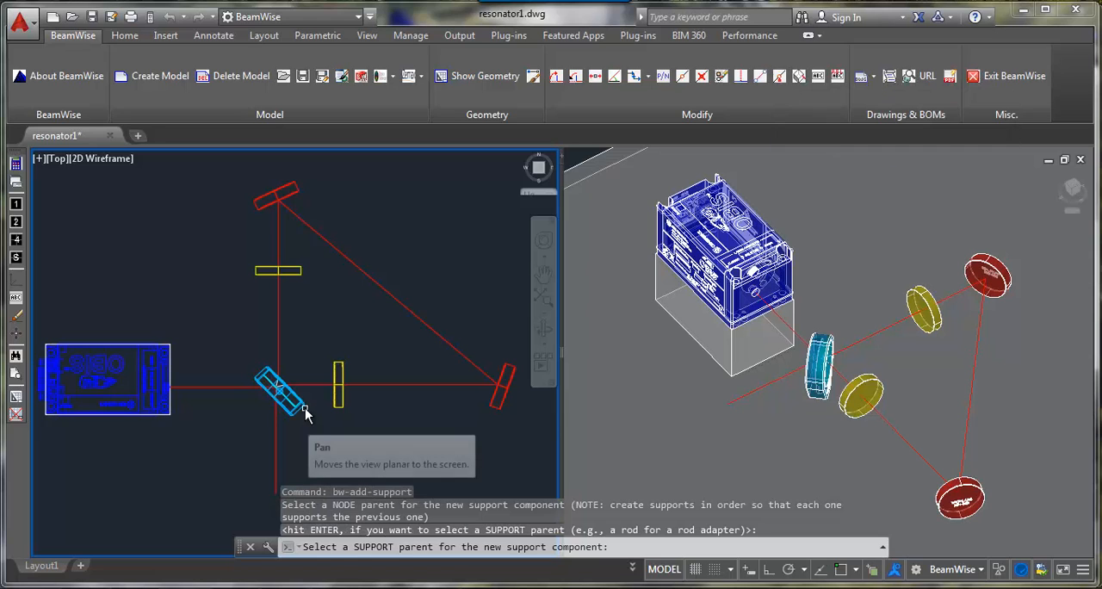
{"action": "left_click", "coordinate": [303, 411]}
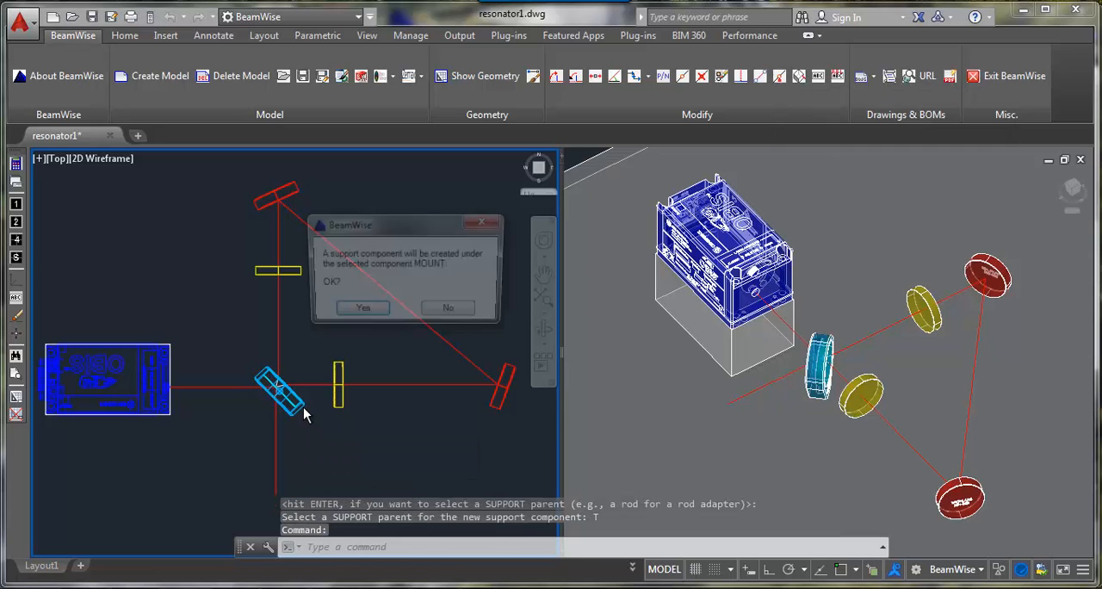
{"action": "left_click", "coordinate": [359, 313]}
{"action": "double_click", "coordinate": [209, 290]}
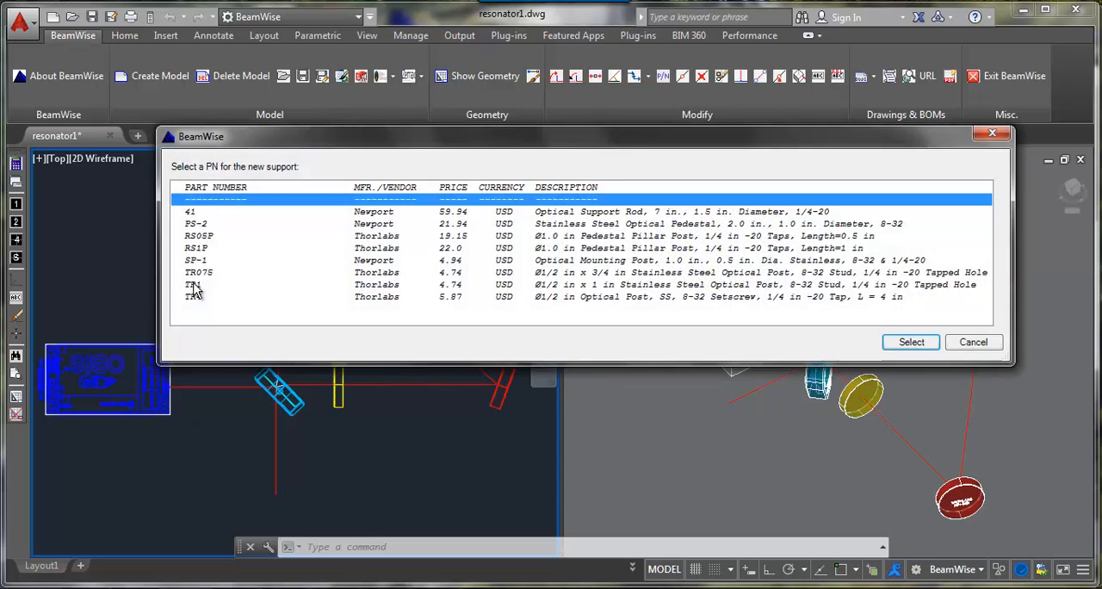
{"action": "double_click", "coordinate": [194, 287]}
Step: Add the Thorlabs PH082E pedestal post holder under the beamsplitter's post
{"action": "left_click", "coordinate": [780, 77]}
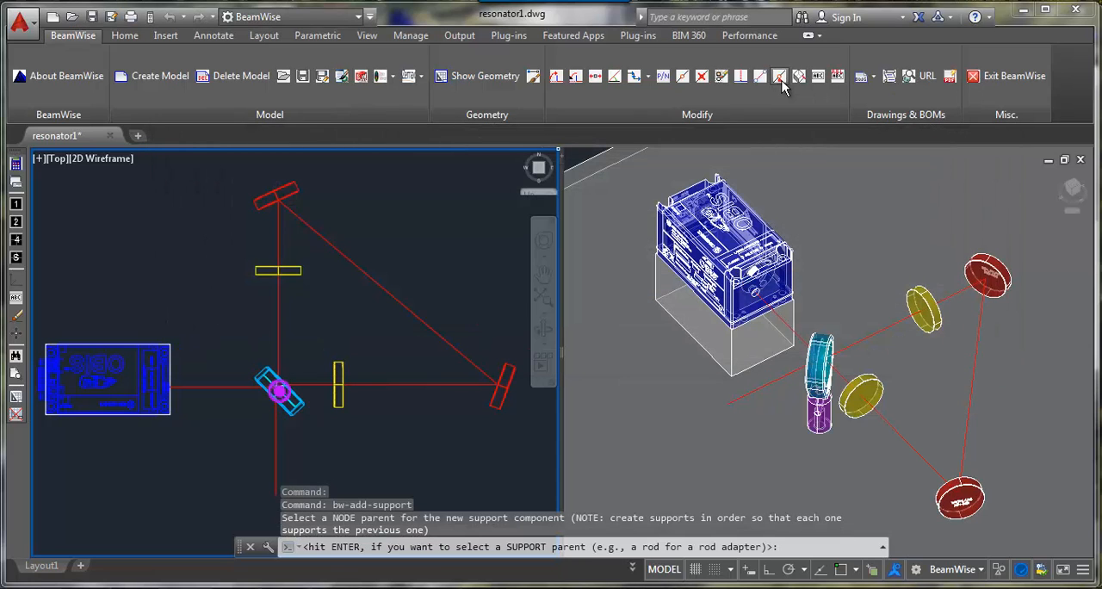
{"action": "key", "text": "Return"}
{"action": "left_click", "coordinate": [289, 392]}
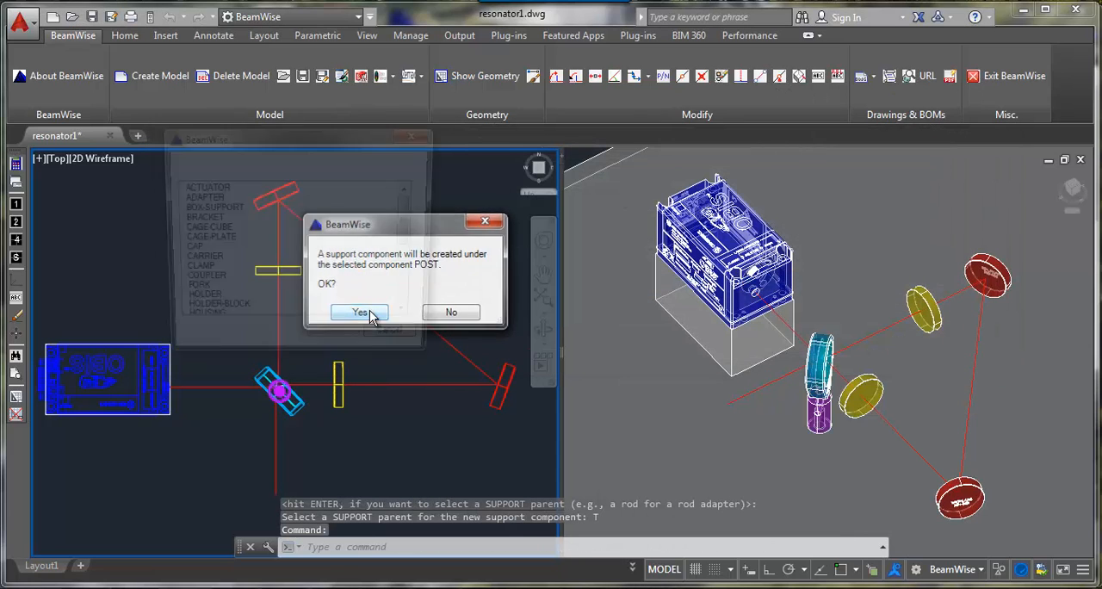
{"action": "left_click", "coordinate": [360, 312]}
{"action": "double_click", "coordinate": [211, 303]}
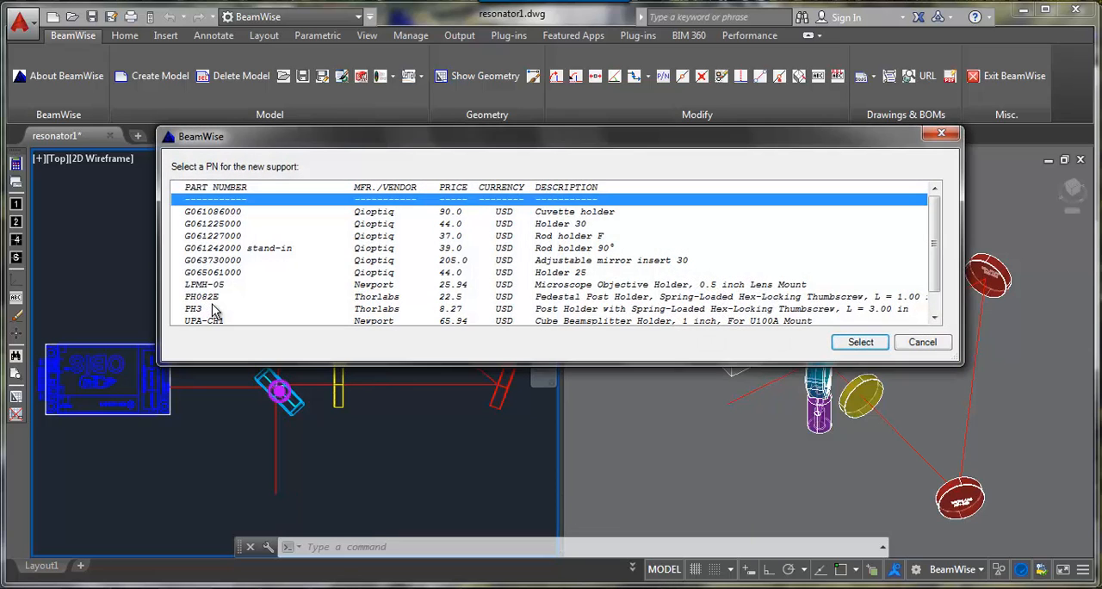
{"action": "double_click", "coordinate": [215, 309]}
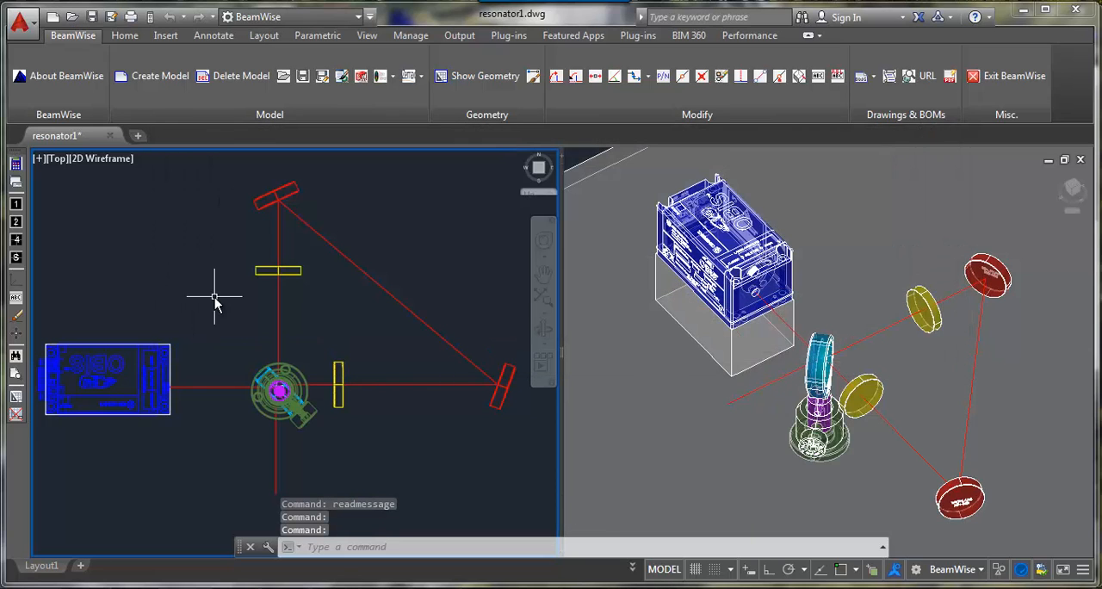
Step: Add a lens tube as a support component for the east lens beside the beamsplitter
{"action": "left_click", "coordinate": [779, 77]}
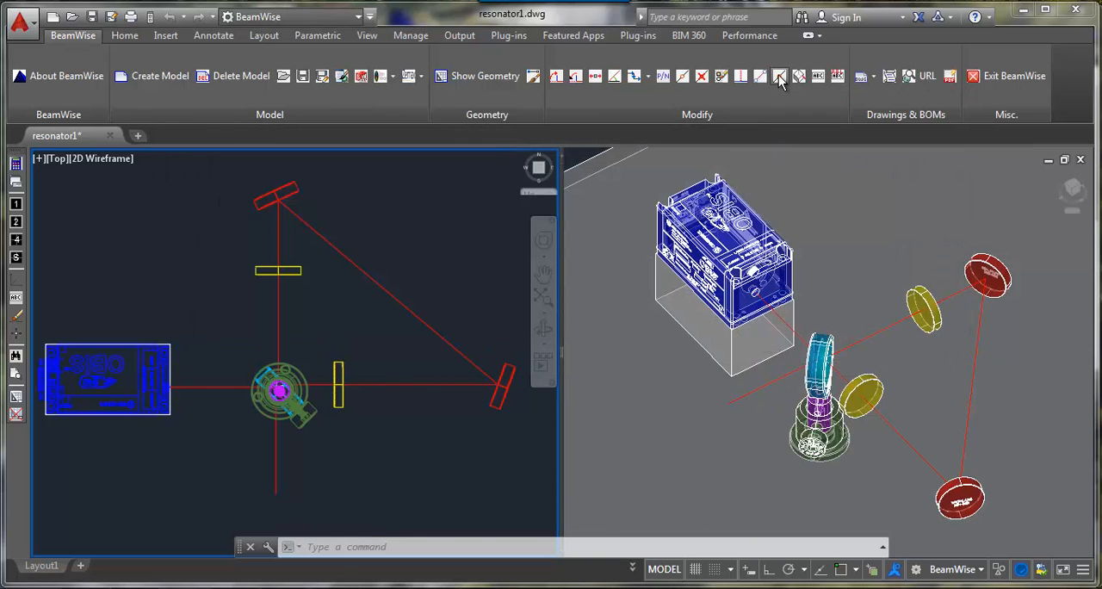
{"action": "left_click", "coordinate": [341, 365]}
{"action": "left_click", "coordinate": [359, 312]}
{"action": "double_click", "coordinate": [212, 216]}
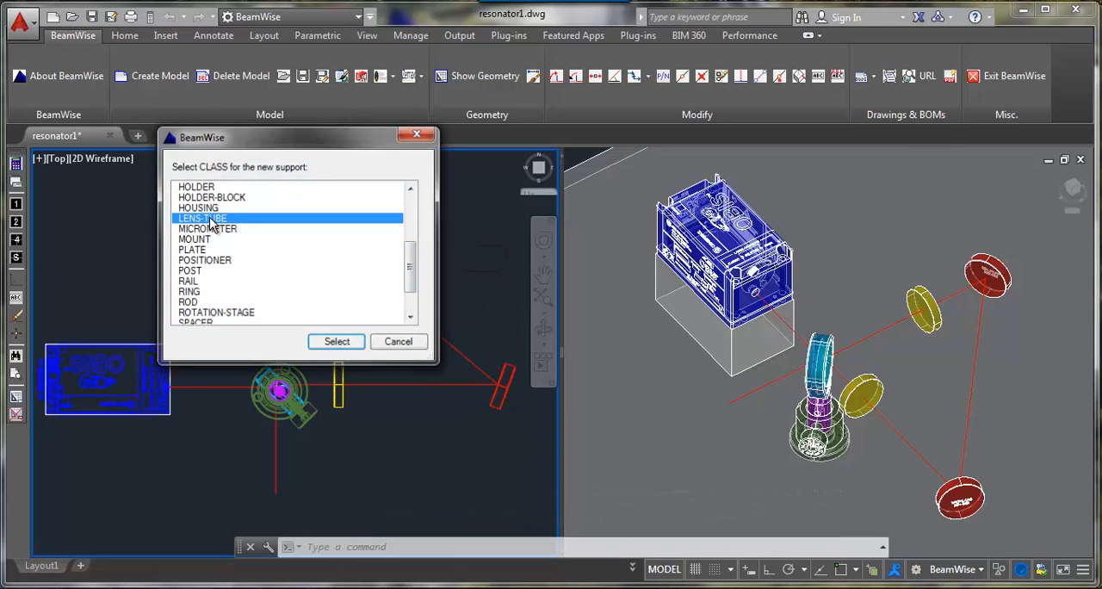
{"action": "double_click", "coordinate": [224, 309]}
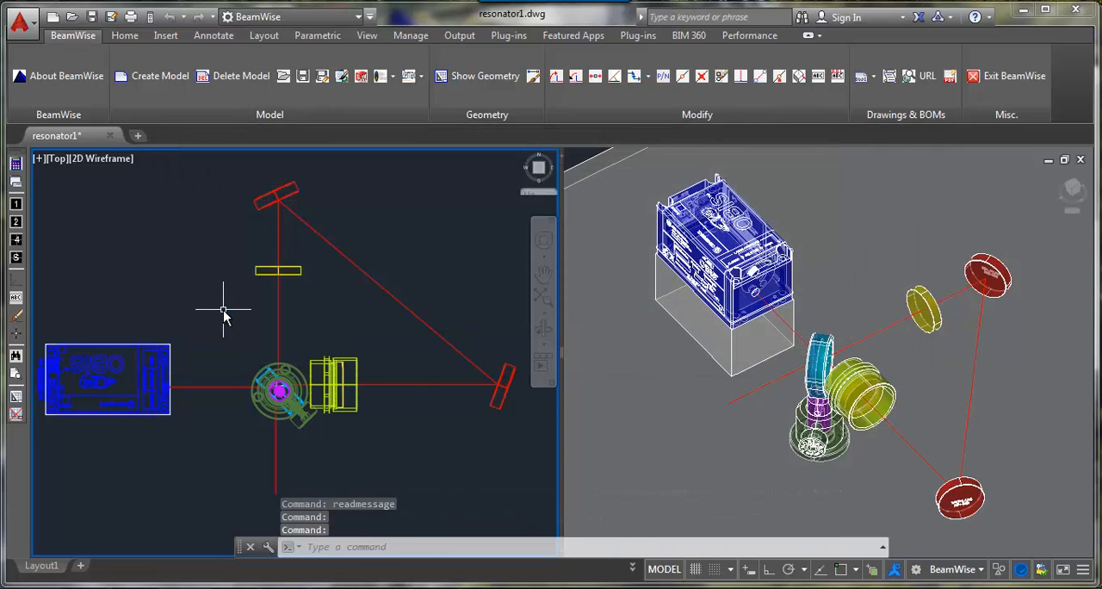
Step: Set the lens tube's Z-ANG attribute to 180
{"action": "left_click", "coordinate": [814, 78]}
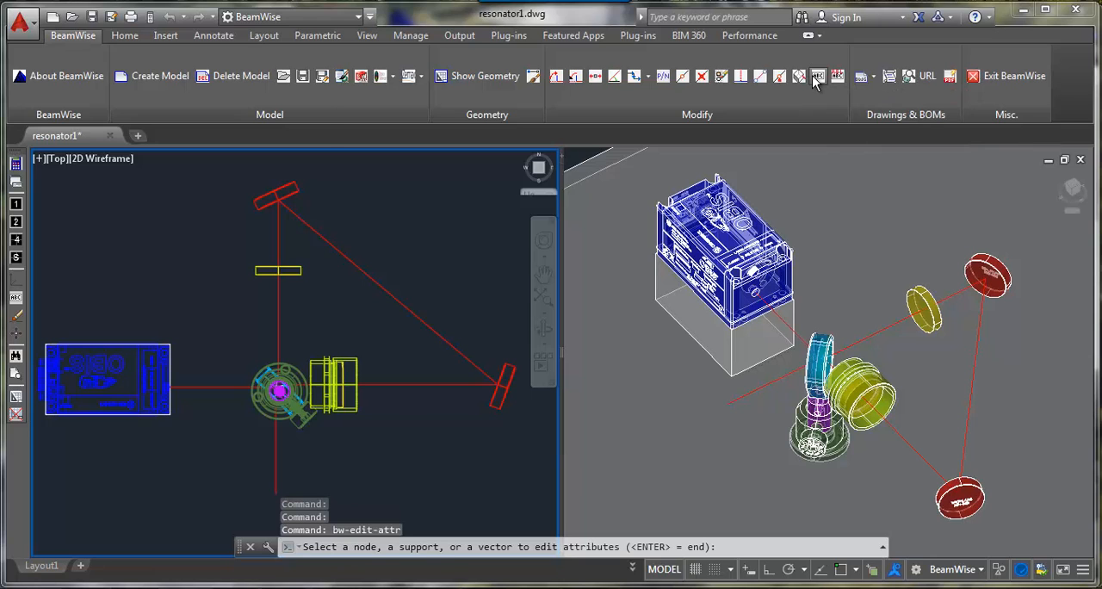
{"action": "left_click", "coordinate": [352, 366]}
{"action": "scroll", "coordinate": [176, 270], "scroll_direction": "down", "scroll_amount": 1}
{"action": "left_click", "coordinate": [177, 270]}
{"action": "left_click", "coordinate": [218, 305]}
{"action": "type", "text": "180"}
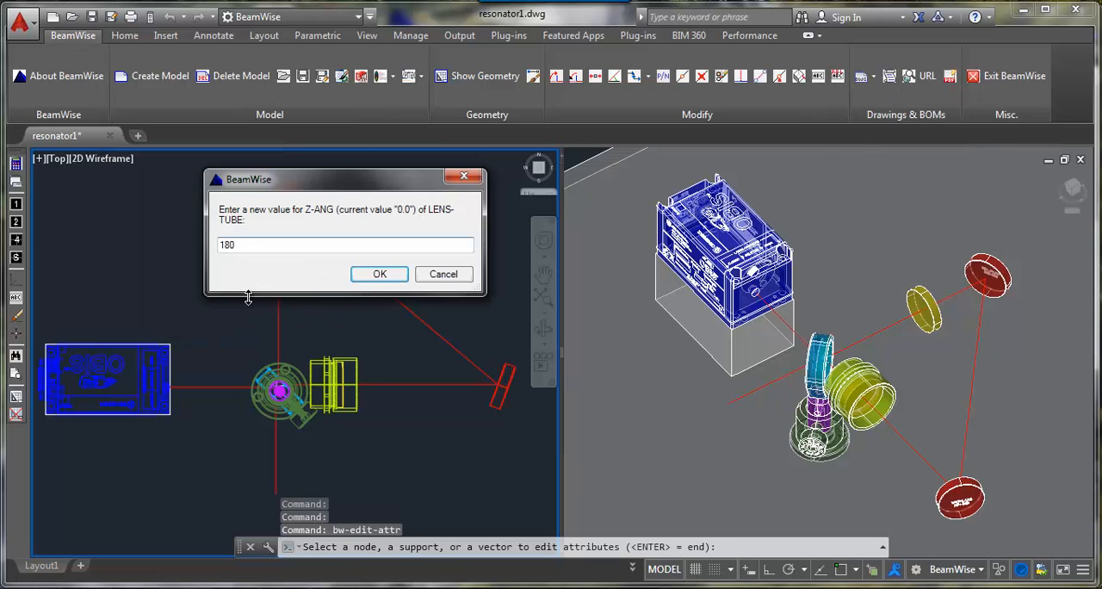
{"action": "key", "text": "Return"}
{"action": "key", "text": "Return"}
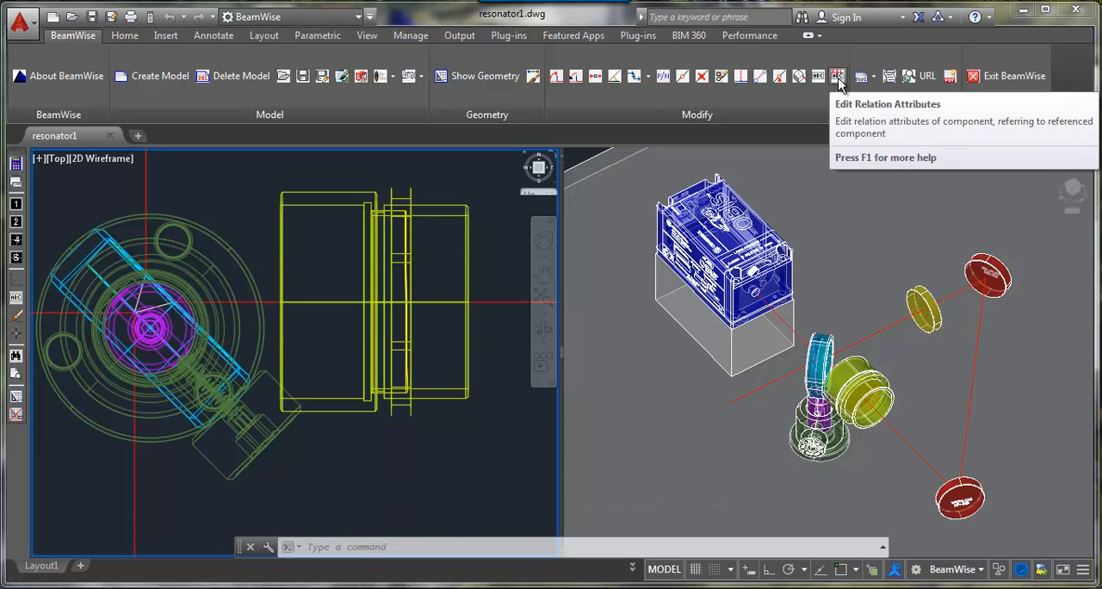
Step: Edit the lens tube's relation to the east lens, setting MOUNT-ATTR-SUPP to the attachment point MOUNT-P3
{"action": "left_click", "coordinate": [837, 79]}
{"action": "left_click", "coordinate": [468, 239]}
{"action": "left_click", "coordinate": [407, 243]}
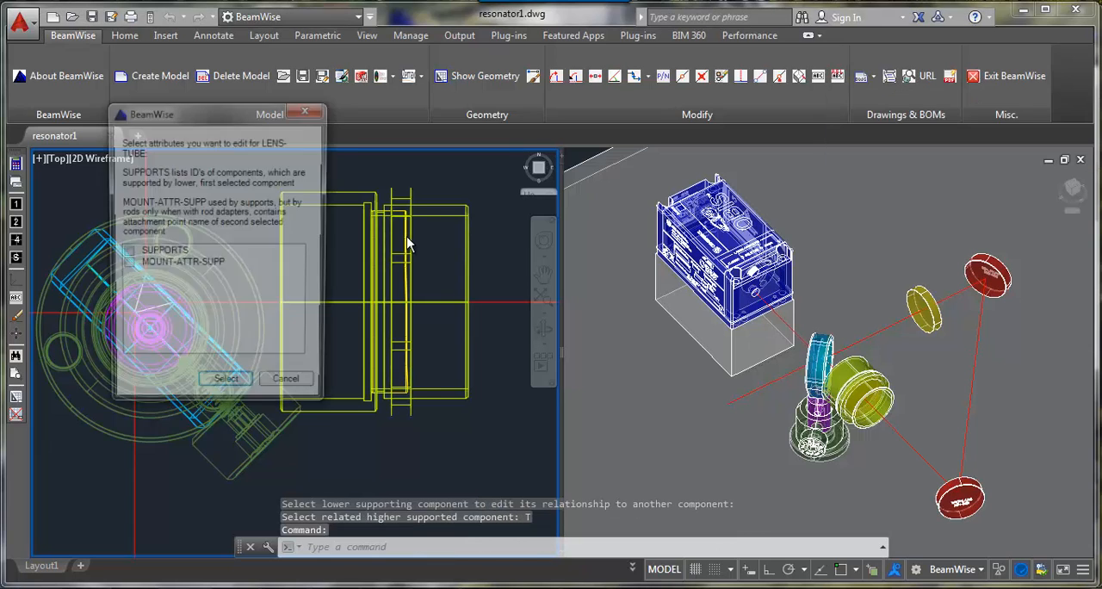
{"action": "left_click", "coordinate": [212, 265]}
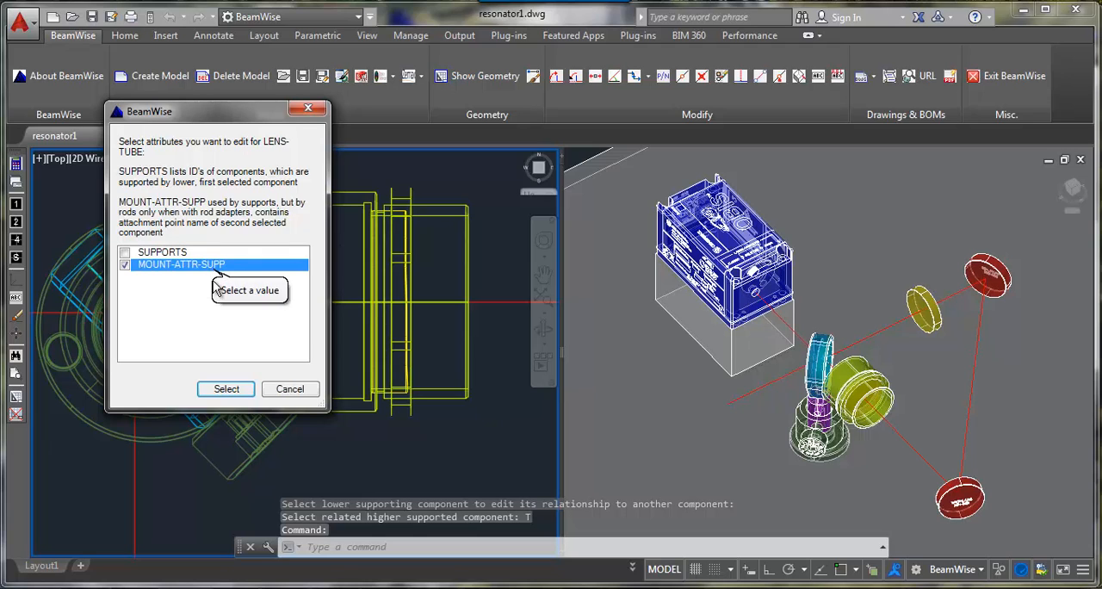
{"action": "left_click", "coordinate": [227, 388]}
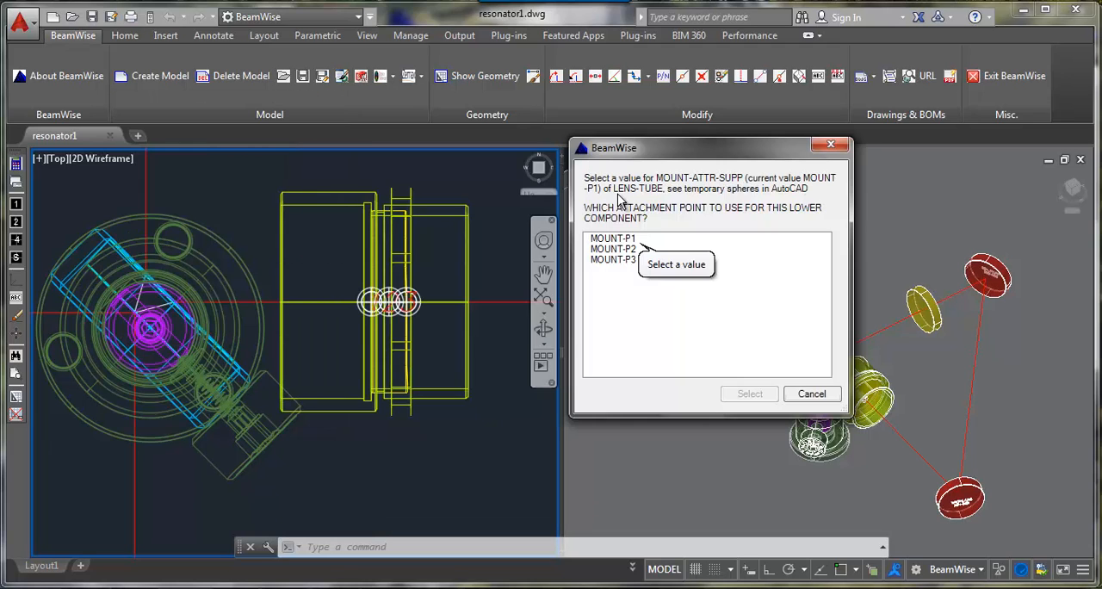
{"action": "left_click", "coordinate": [603, 260]}
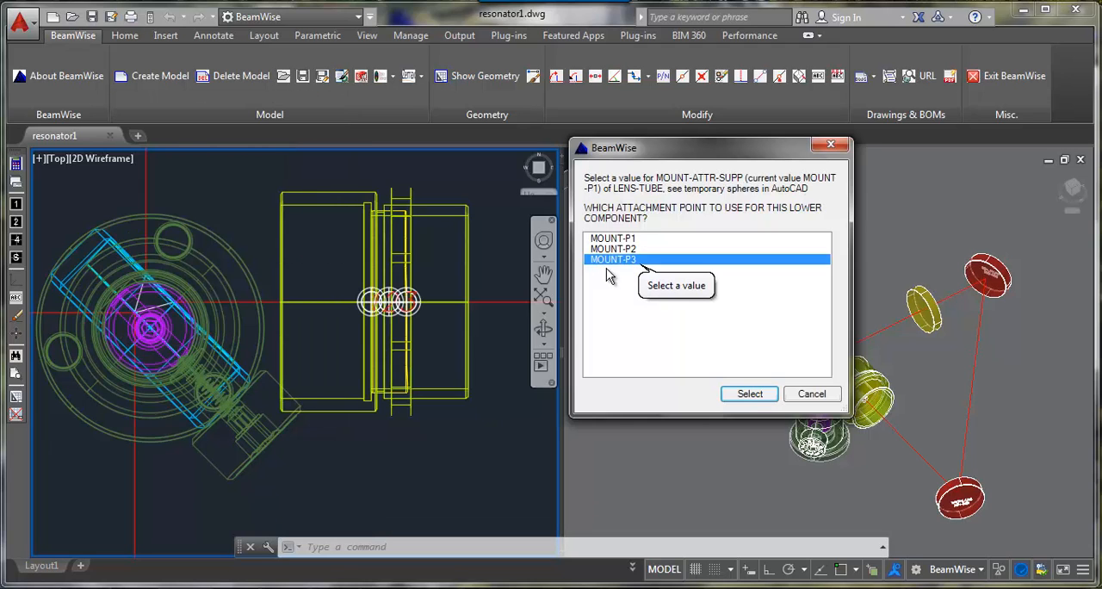
{"action": "left_click", "coordinate": [745, 395]}
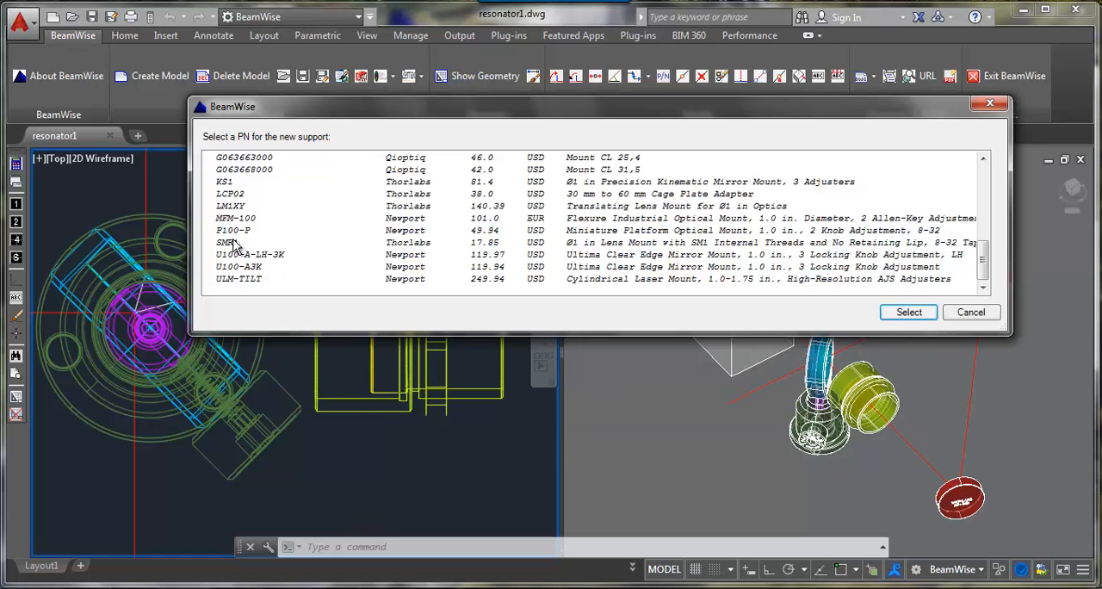
Step: Add a mount around the lens tube and support it with the Thorlabs Ø1/2 in x 1 in optical post
{"action": "double_click", "coordinate": [234, 244]}
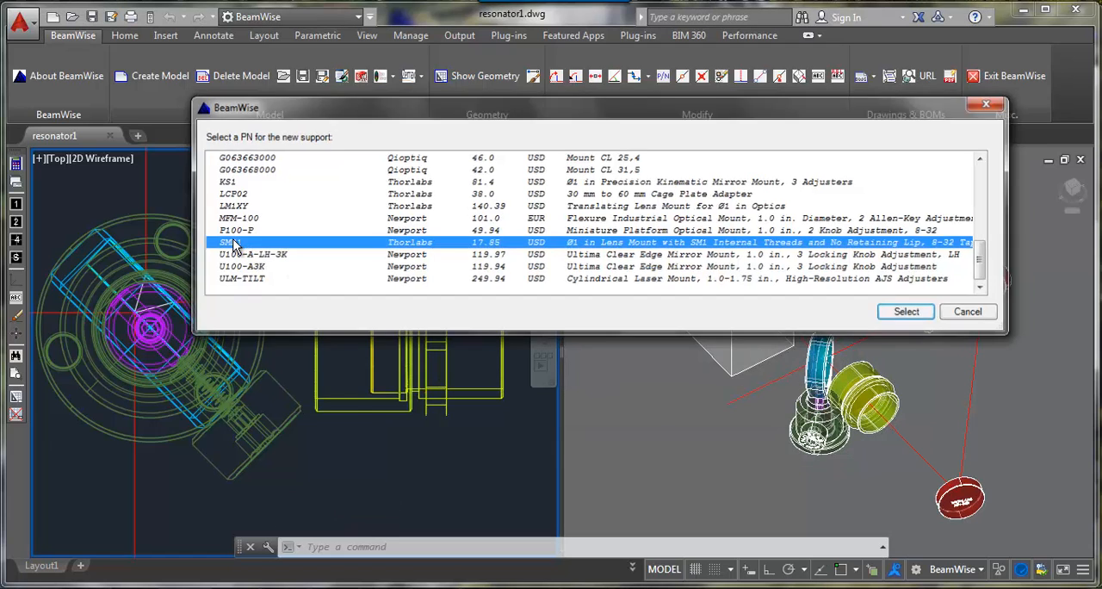
{"action": "left_click", "coordinate": [777, 79]}
{"action": "left_click", "coordinate": [360, 312]}
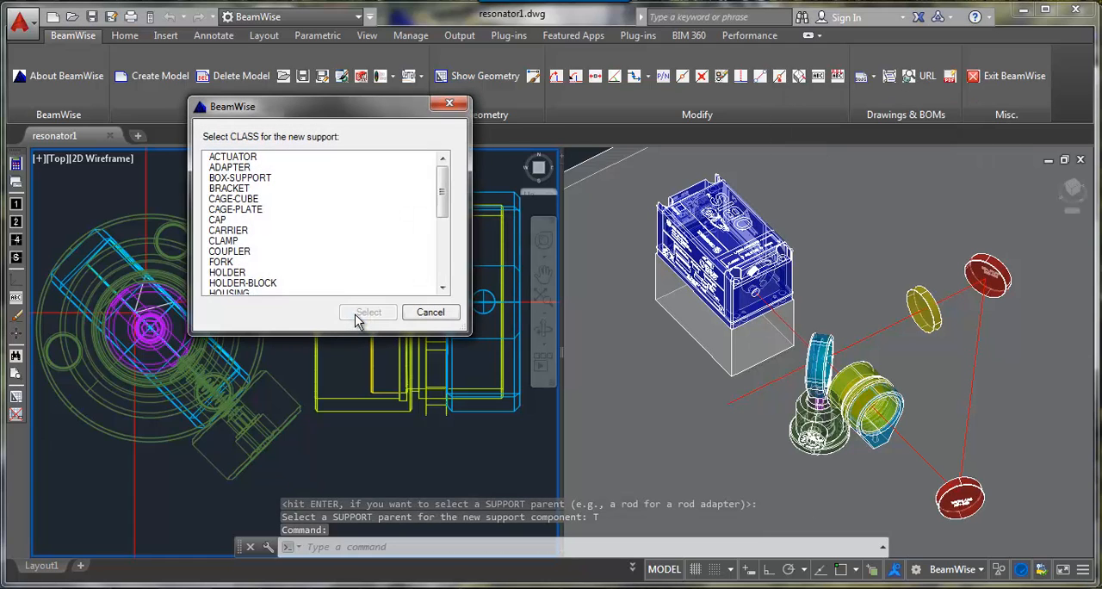
{"action": "scroll", "coordinate": [225, 200], "scroll_direction": "down", "scroll_amount": 5}
{"action": "left_click", "coordinate": [225, 199]}
{"action": "double_click", "coordinate": [226, 199]}
{"action": "double_click", "coordinate": [234, 254]}
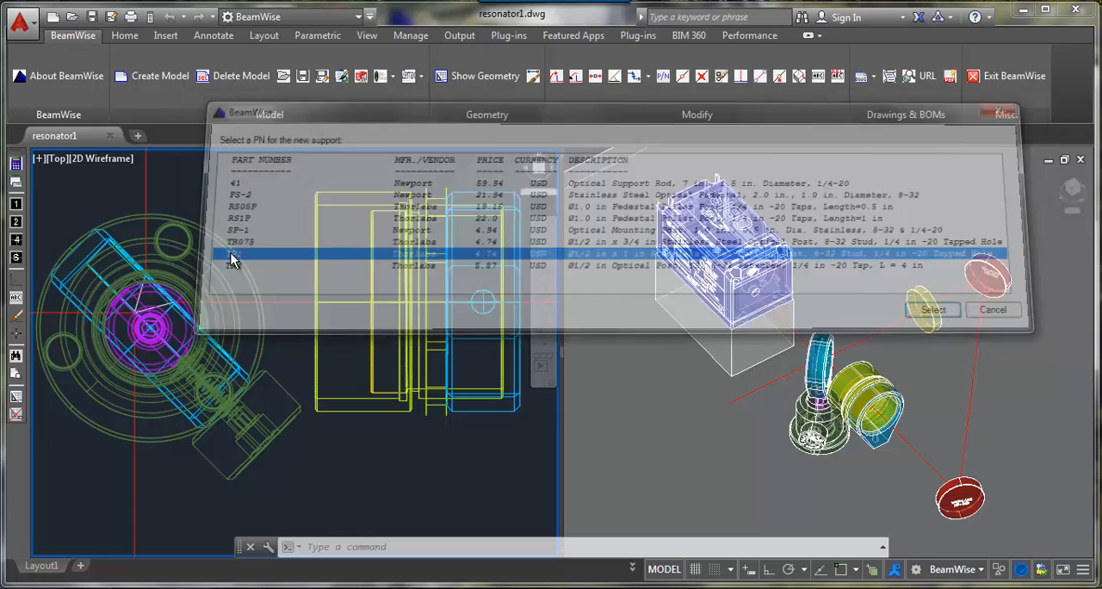
Step: Add a holder as a support component under the post that carries the lens tube's mount
{"action": "left_click", "coordinate": [777, 79]}
{"action": "key", "text": "Return"}
{"action": "left_click", "coordinate": [524, 301]}
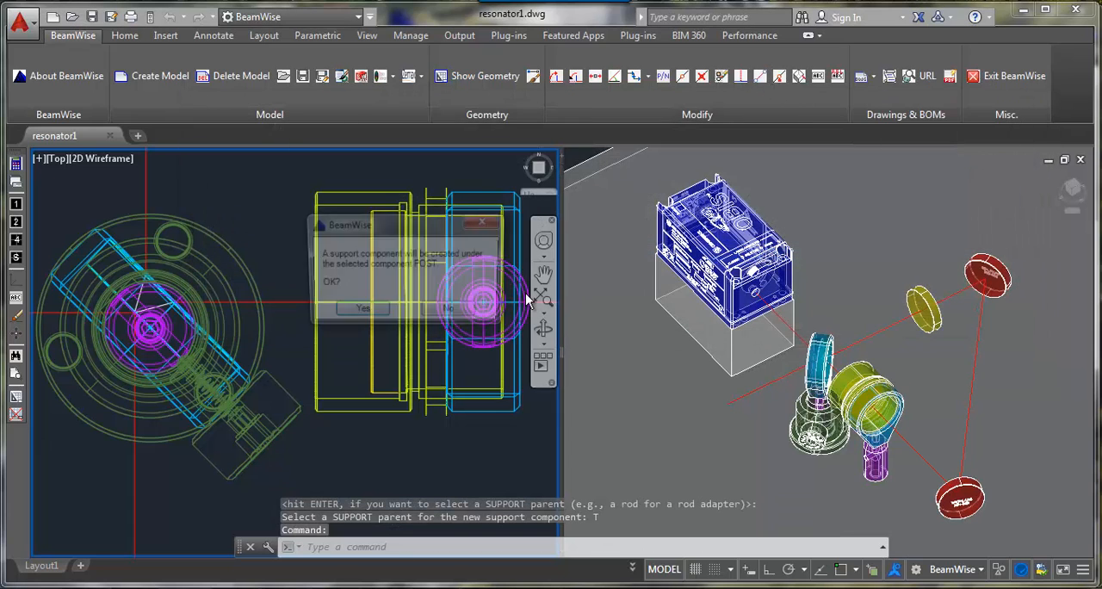
{"action": "left_click", "coordinate": [353, 312]}
{"action": "left_click", "coordinate": [242, 272]}
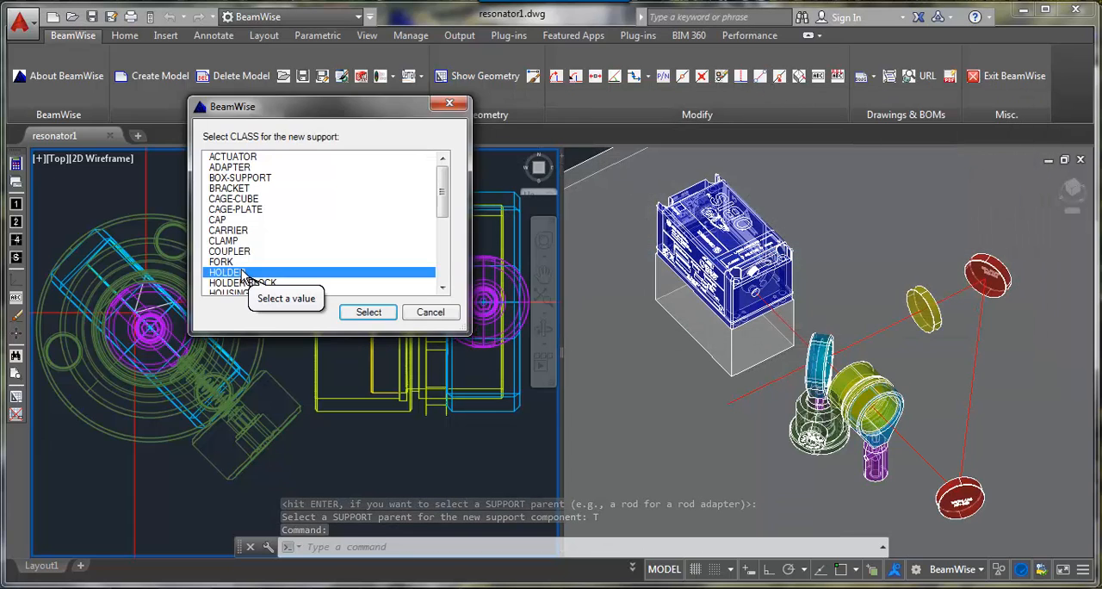
{"action": "double_click", "coordinate": [242, 272]}
{"action": "double_click", "coordinate": [241, 270]}
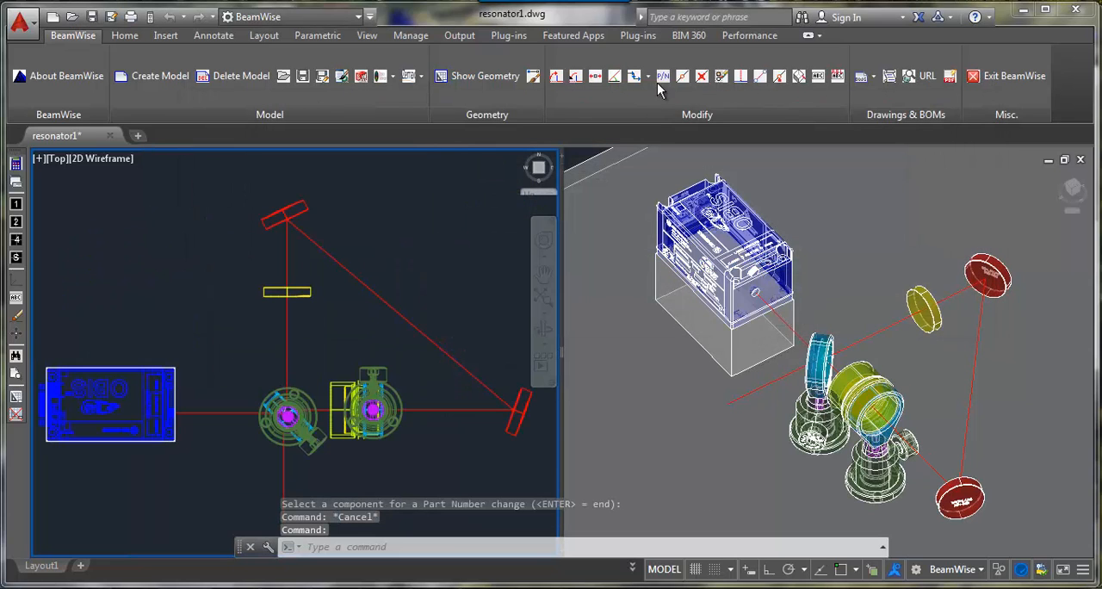
Step: Assign part number BB1-E02 to the east mirror and support it with the MFM-100 mount and MFM-B bracket
{"action": "left_click", "coordinate": [662, 76]}
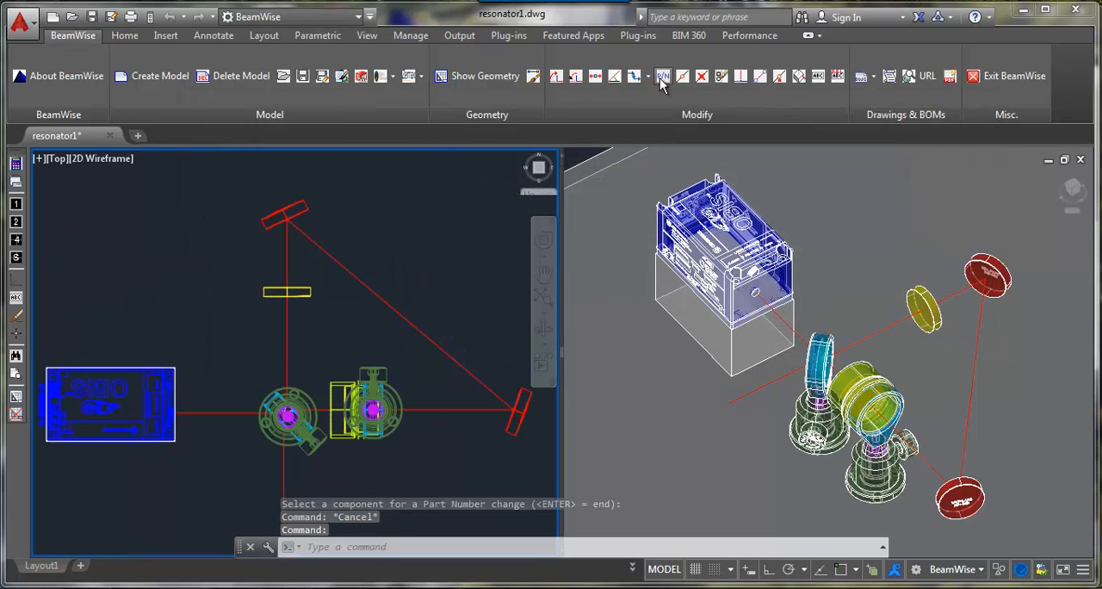
{"action": "left_click", "coordinate": [518, 431]}
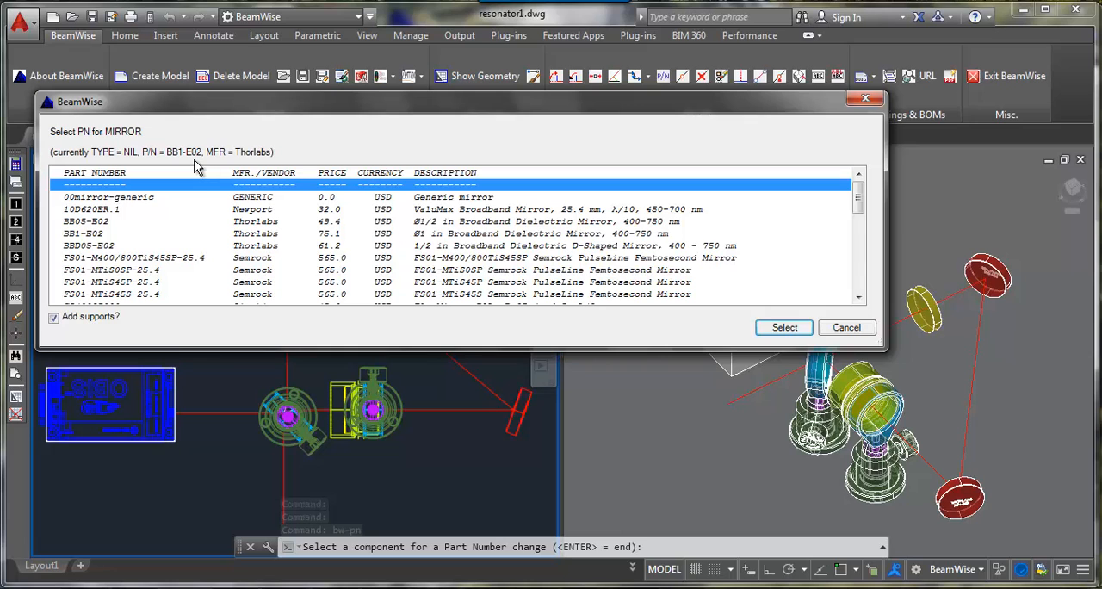
{"action": "double_click", "coordinate": [95, 233]}
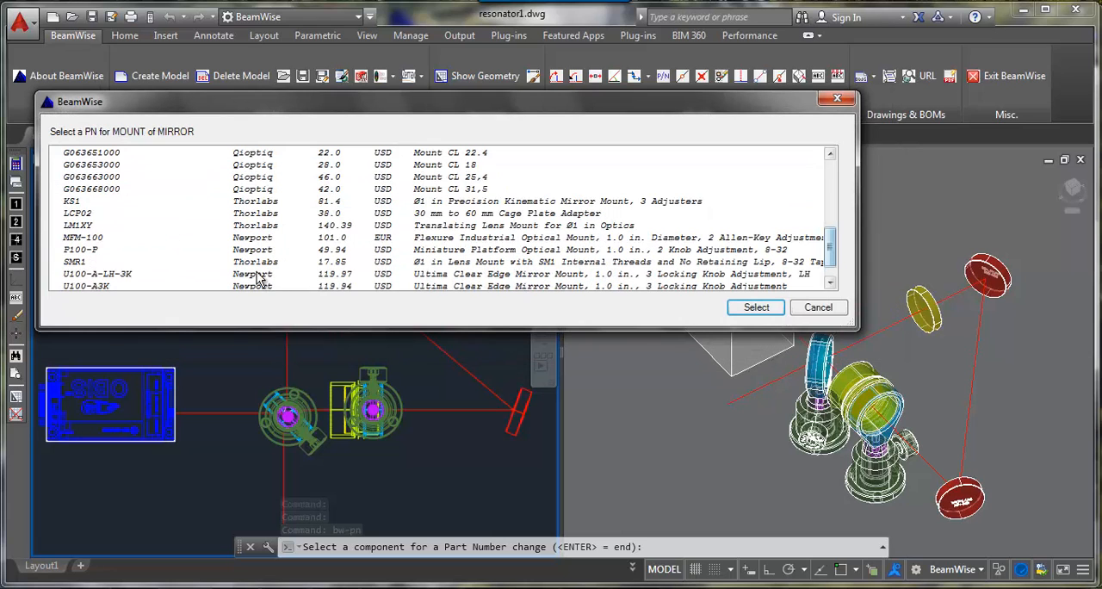
{"action": "double_click", "coordinate": [108, 237]}
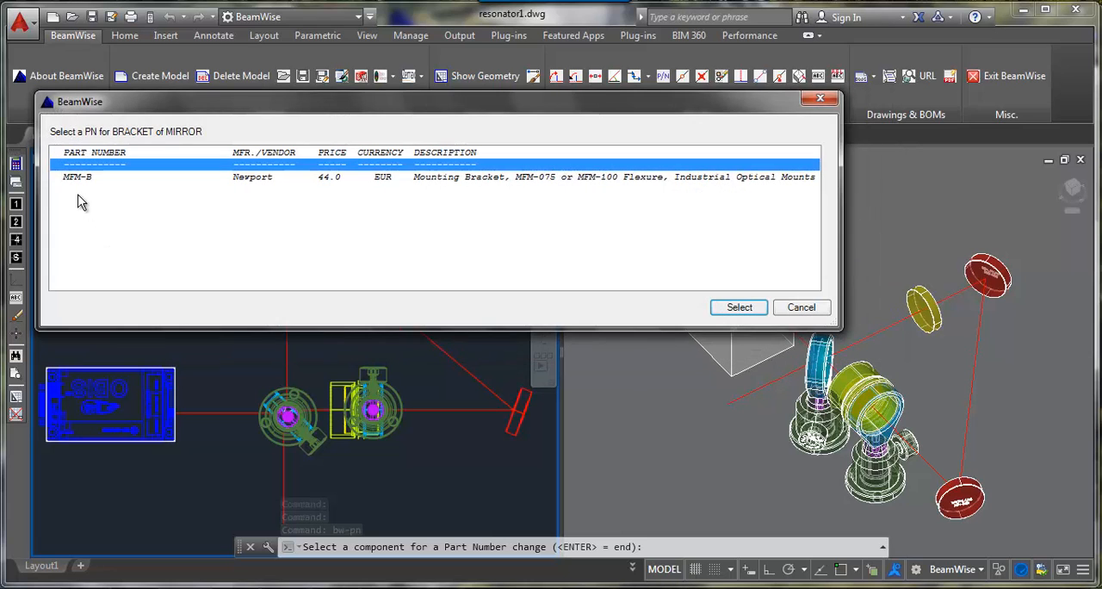
{"action": "double_click", "coordinate": [69, 176]}
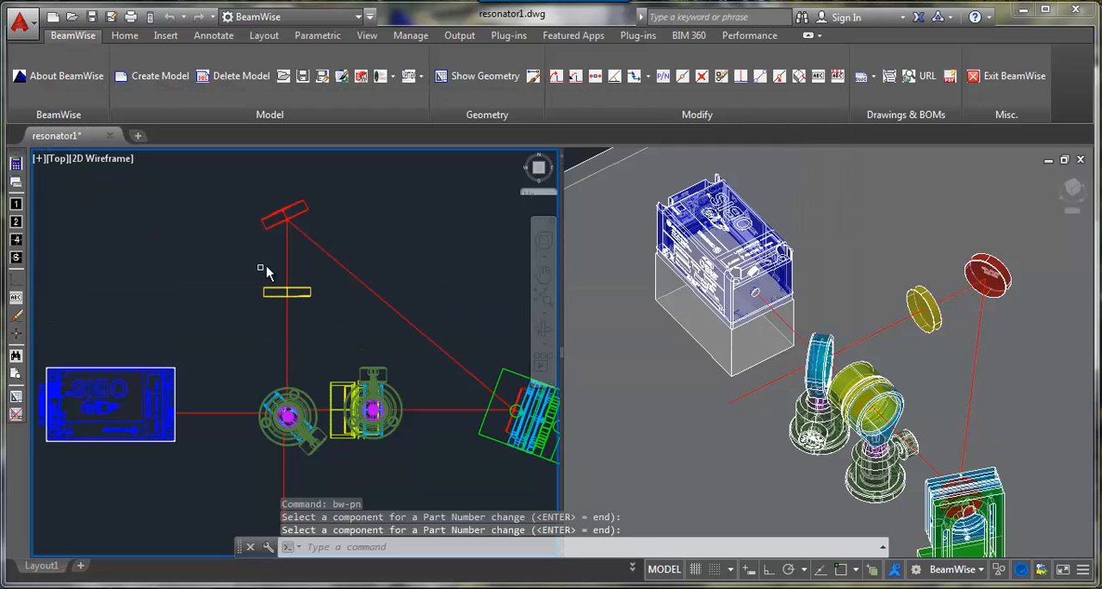
Step: Assign part number BB1-E02 to the north mirror and support it with the MFM-100 mount and MFM-B bracket
{"action": "left_click", "coordinate": [305, 213]}
{"action": "double_click", "coordinate": [101, 234]}
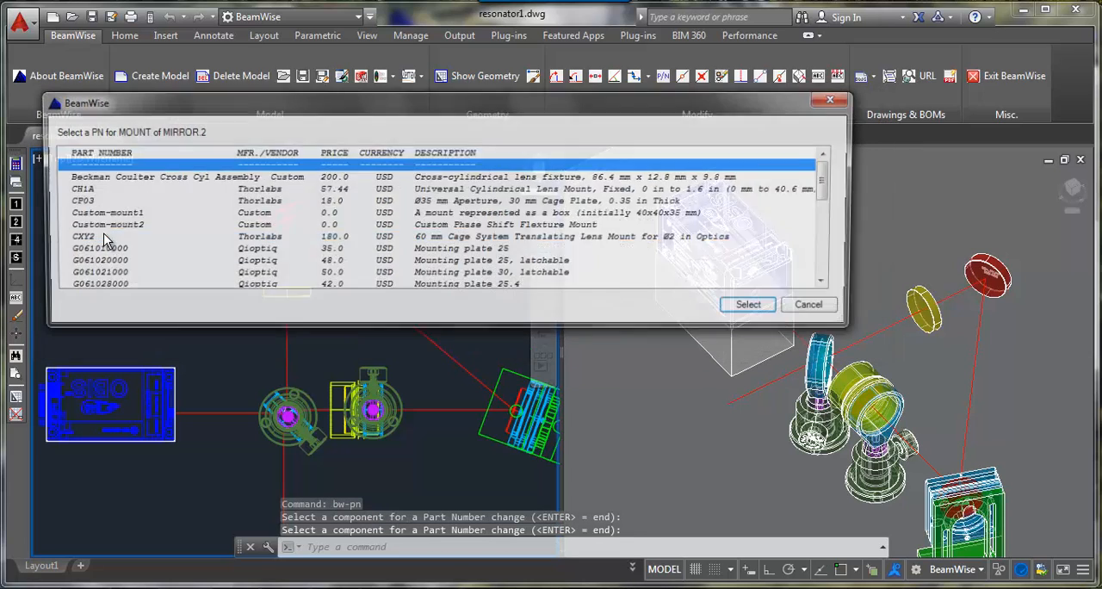
{"action": "scroll", "coordinate": [120, 260], "scroll_direction": "down", "scroll_amount": 6}
{"action": "double_click", "coordinate": [126, 273]}
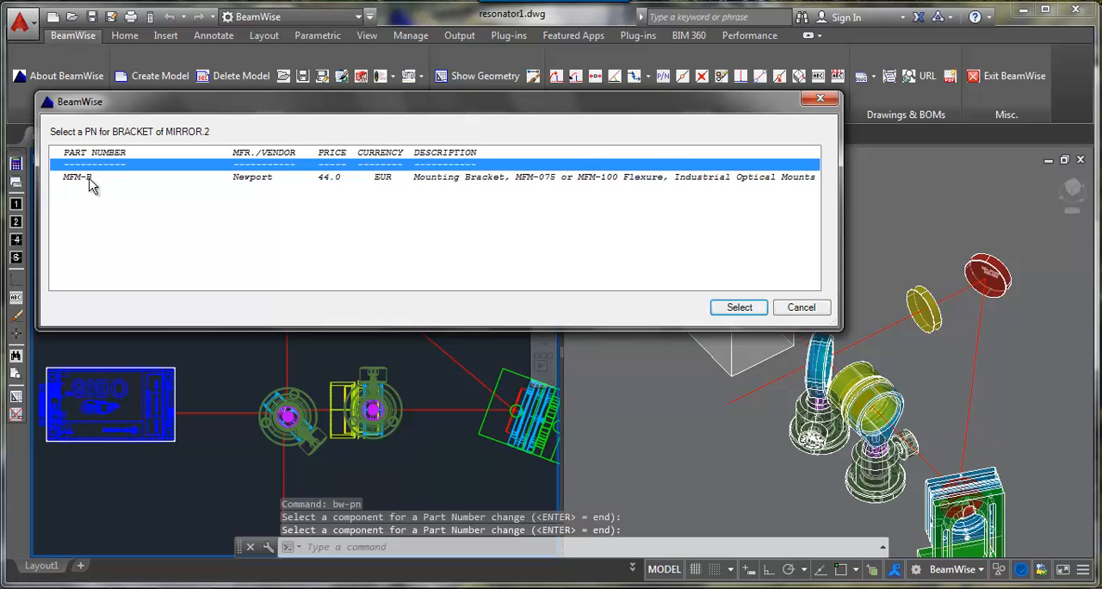
{"action": "double_click", "coordinate": [91, 179]}
{"action": "key", "text": "Escape"}
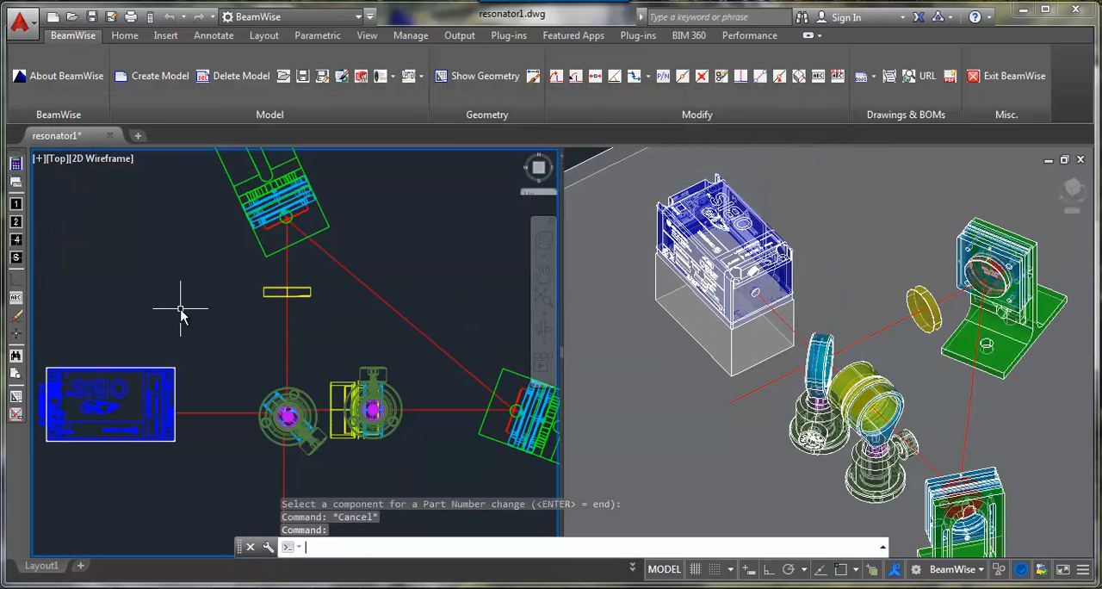
Step: Add a mount, post and holder as supports for the remaining lens near the north mirror
{"action": "left_click", "coordinate": [303, 292]}
{"action": "left_click", "coordinate": [353, 313]}
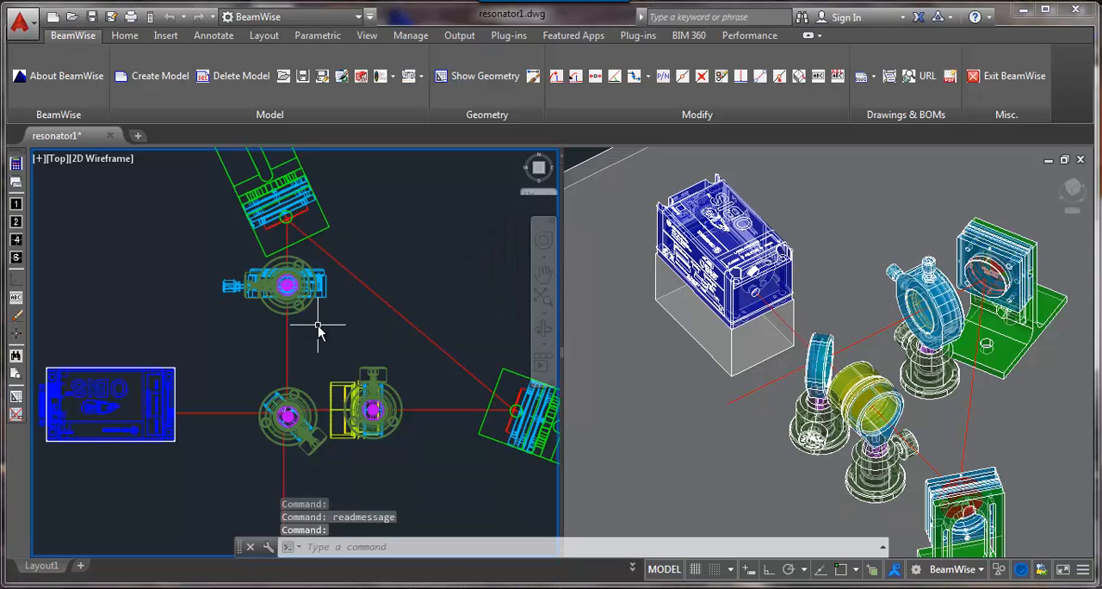
Step: Browse the online part number data for the lens tube assembly east of the beamsplitter
{"action": "left_click", "coordinate": [917, 79]}
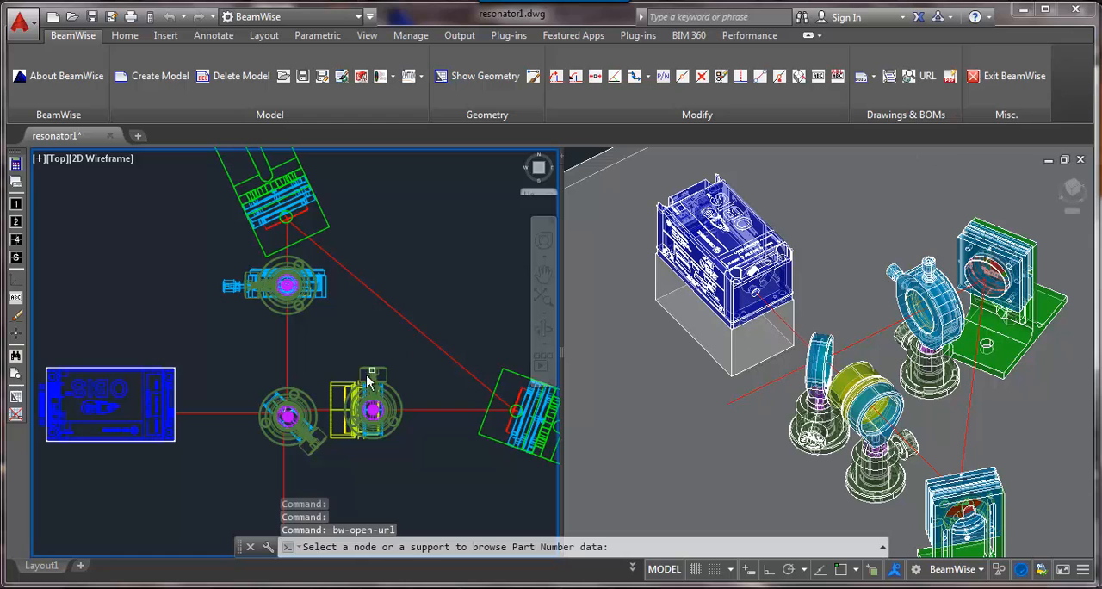
{"action": "left_click", "coordinate": [340, 391]}
{"action": "double_click", "coordinate": [119, 182]}
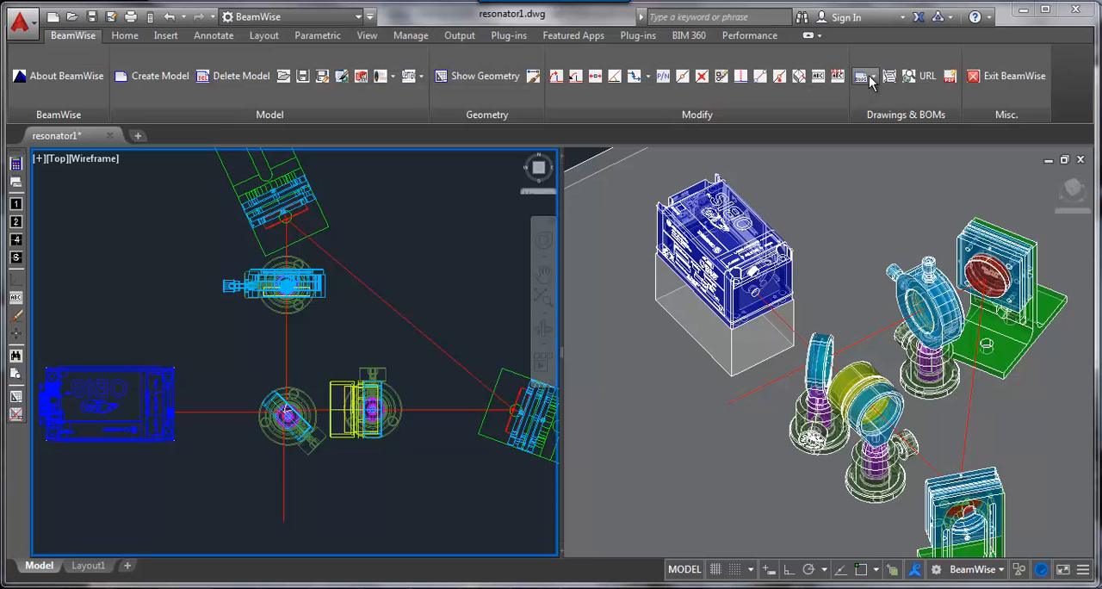
Step: Generate drawings of the resonator model, including the dimensioned 3D optical layout drawing with its node list
{"action": "left_click", "coordinate": [871, 77]}
{"action": "left_click", "coordinate": [890, 101]}
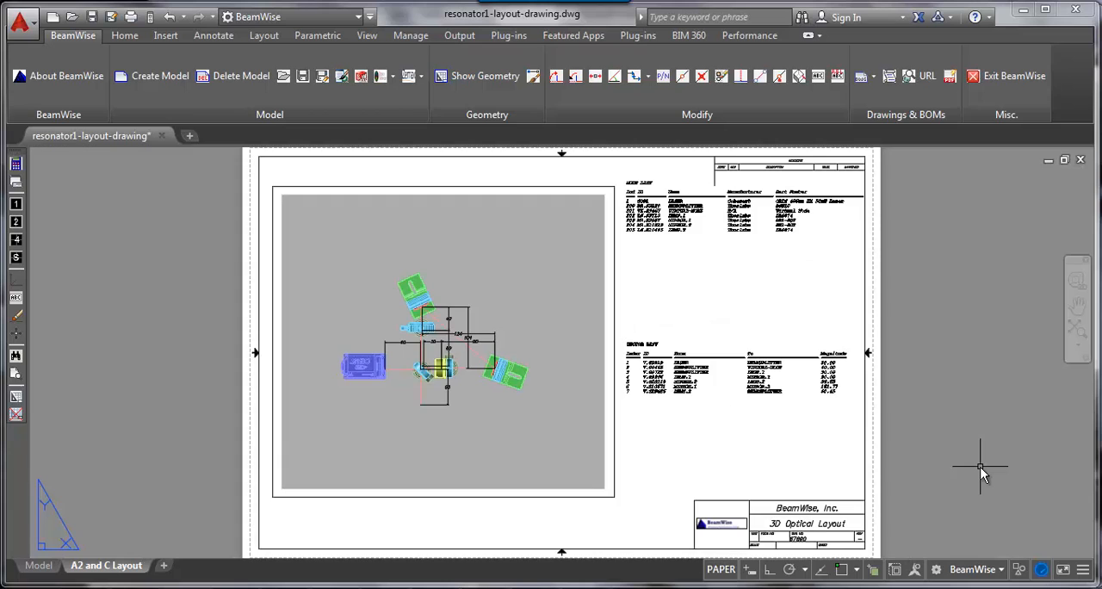
{"action": "left_click", "coordinate": [866, 76]}
{"action": "left_click", "coordinate": [927, 134]}
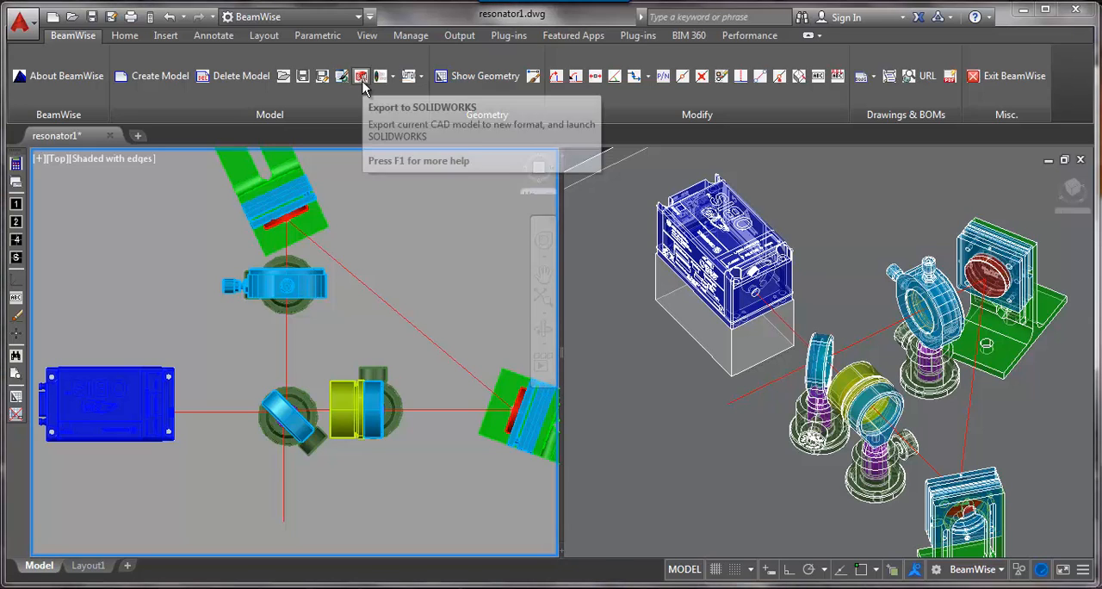
Step: Export the resonator model to SOLIDWORKS as an IGES file and start SOLIDWORKS
{"action": "left_click", "coordinate": [362, 78]}
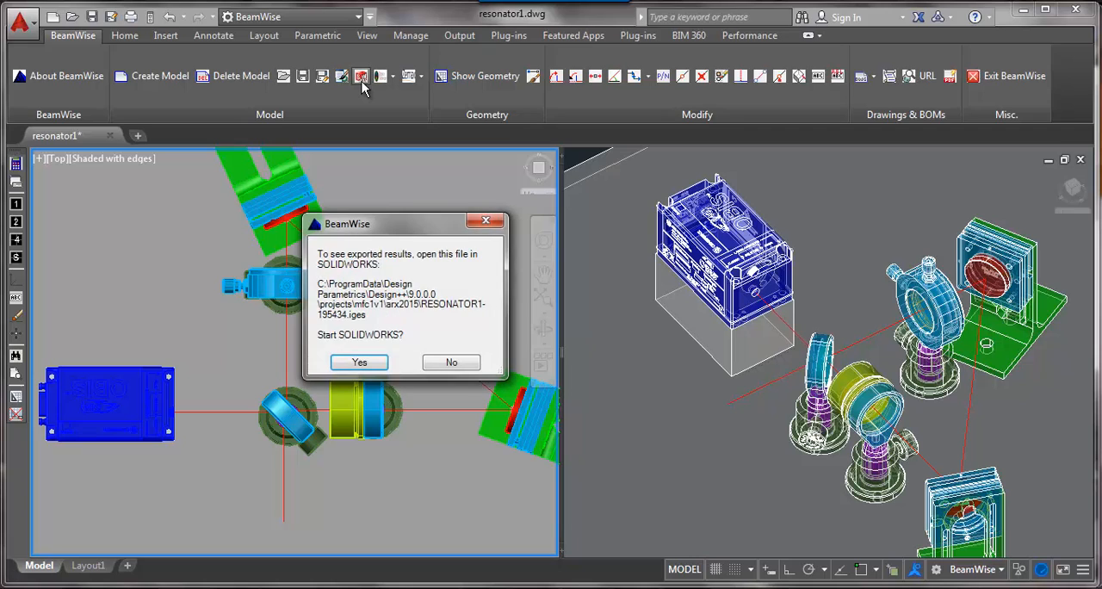
{"action": "left_click", "coordinate": [359, 362]}
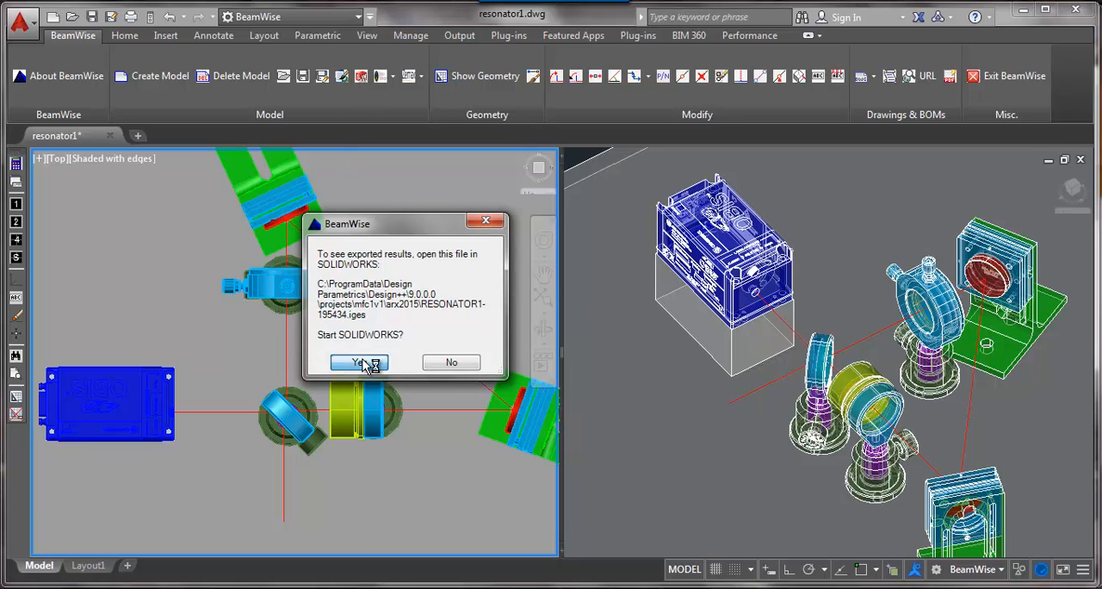